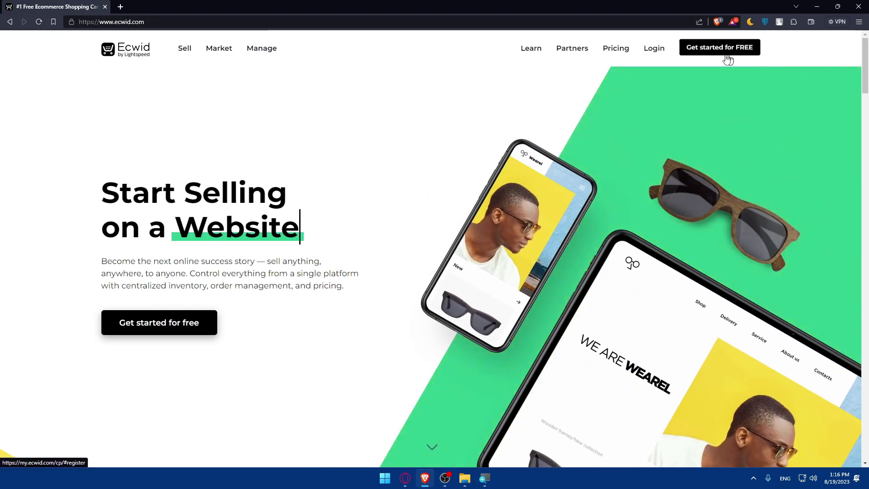
Open the Ecwid Pricing page listing the Free and paid store plans.
left_click(619, 51)
Compare Ecwid plan prices billed monthly versus annually, ending on annual billing.
scroll(431, 139, "down", 2)
scroll(453, 149, "down", 3)
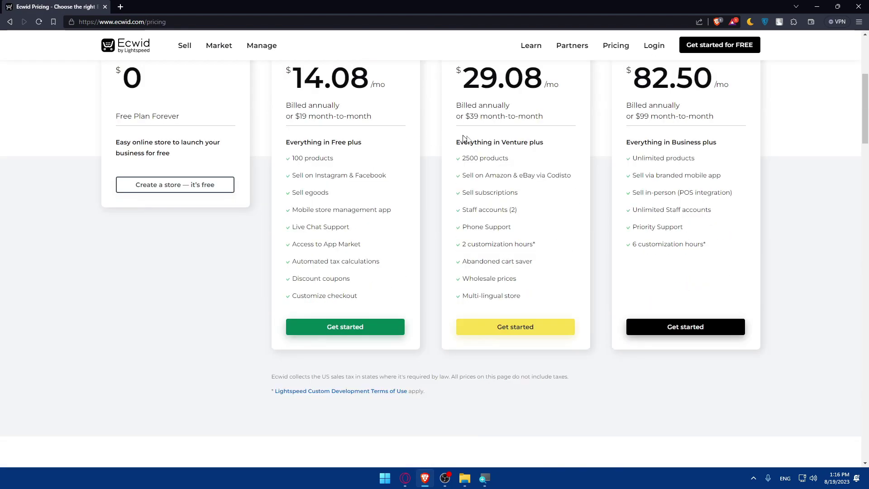
scroll(488, 166, "up", 2)
left_click(480, 68)
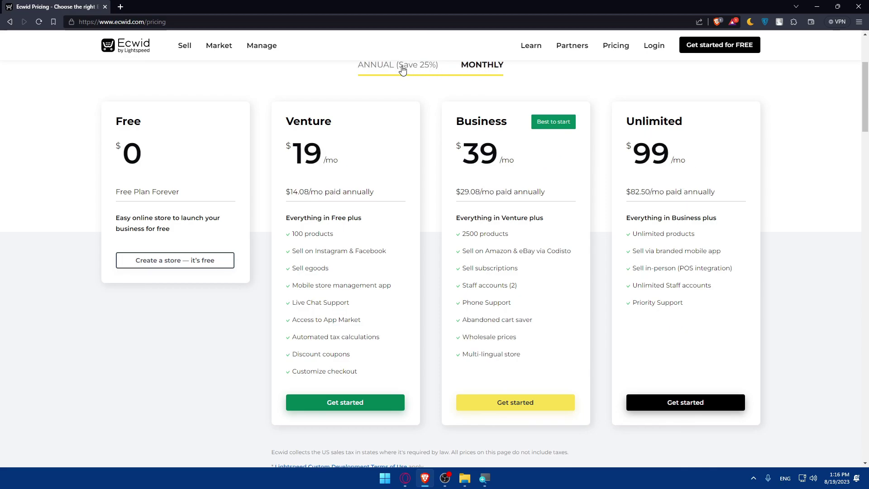
left_click(402, 68)
left_click(473, 68)
left_click(399, 68)
left_click(471, 68)
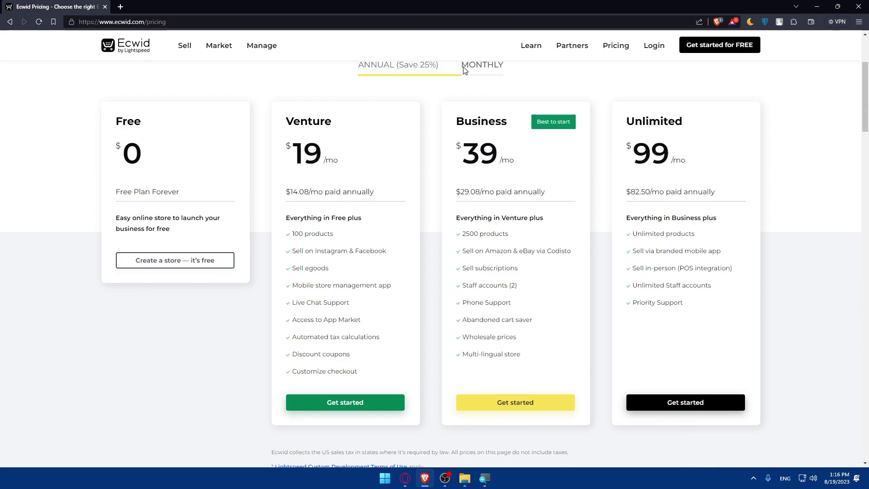
left_click(434, 68)
Log in to the Ecwid store control panel and open a new browser tab.
scroll(448, 87, "up", 3)
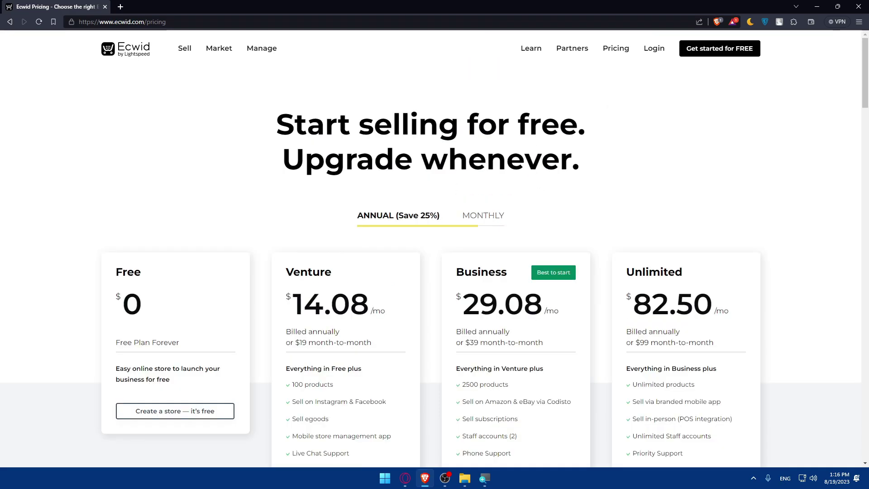
left_click(656, 50)
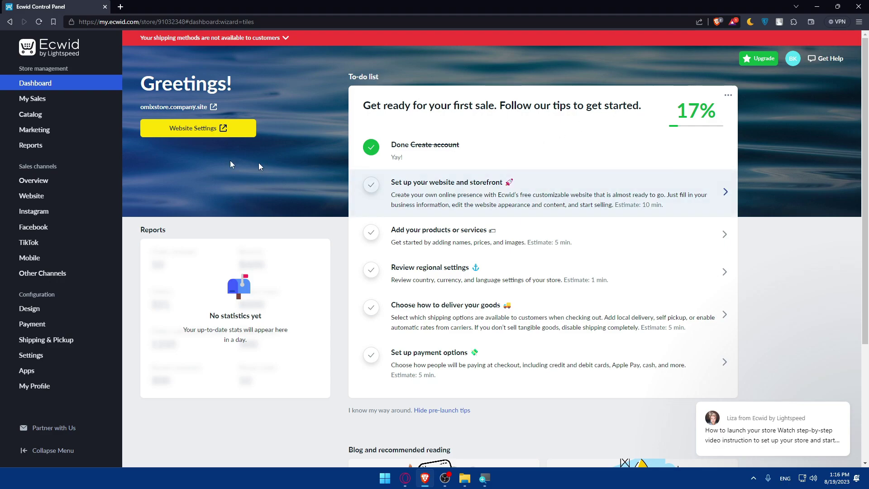
left_click(124, 5)
Go to printify.com in the new tab, correcting the misspelled address.
type("print")
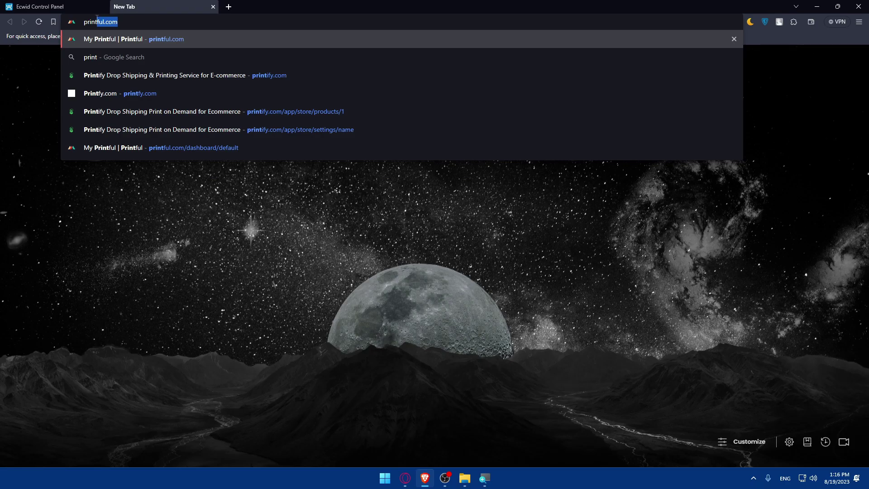
type("fiy")
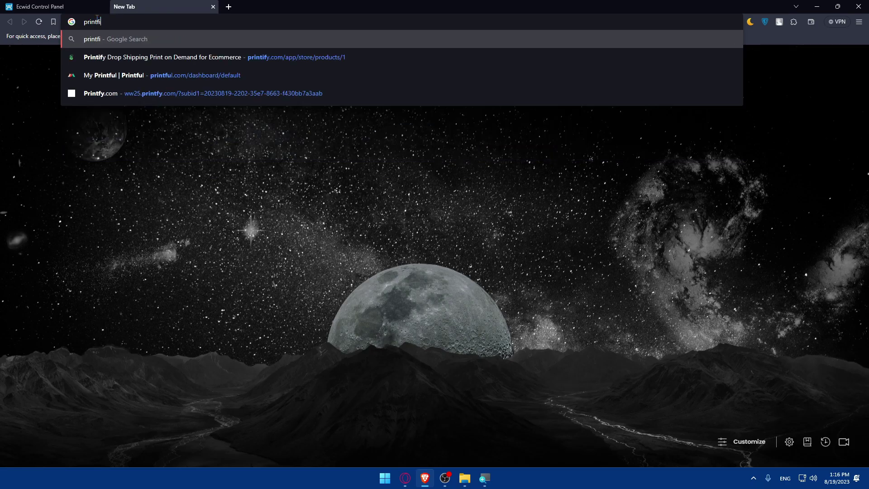
key("BackSpace")
key("BackSpace")
key("BackSpace")
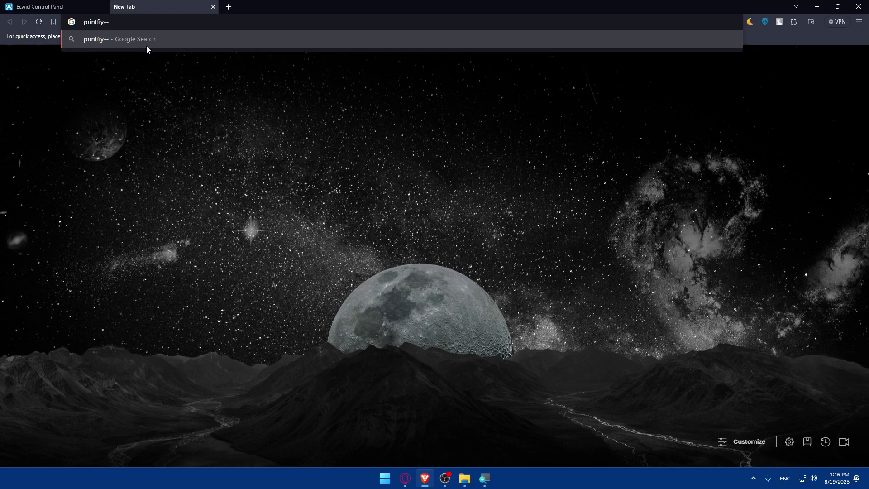
type("ify.com")
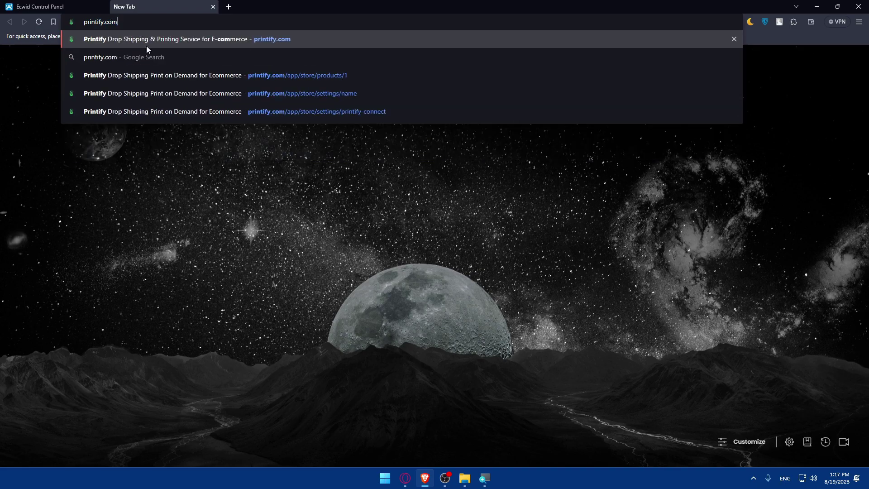
key("Return")
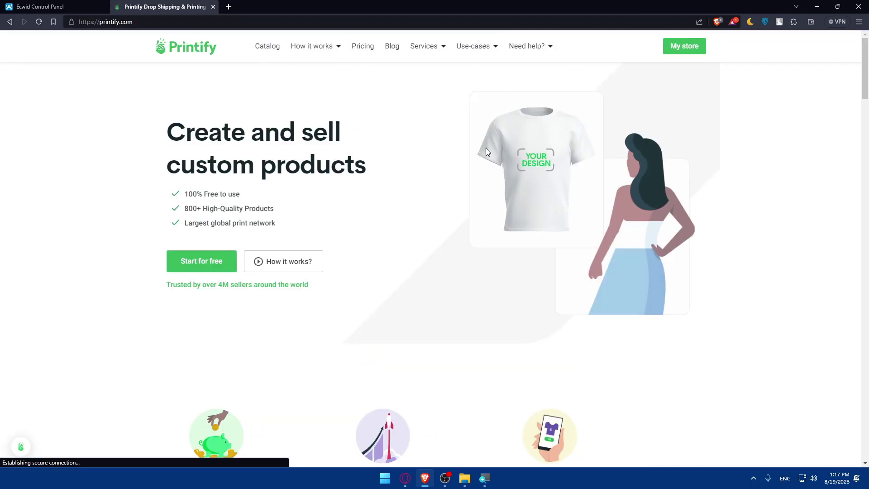
Compare Printify's Premium plan monthly and yearly prices, then go to My store's products.
scroll(454, 158, "down", 3)
scroll(453, 159, "down", 10)
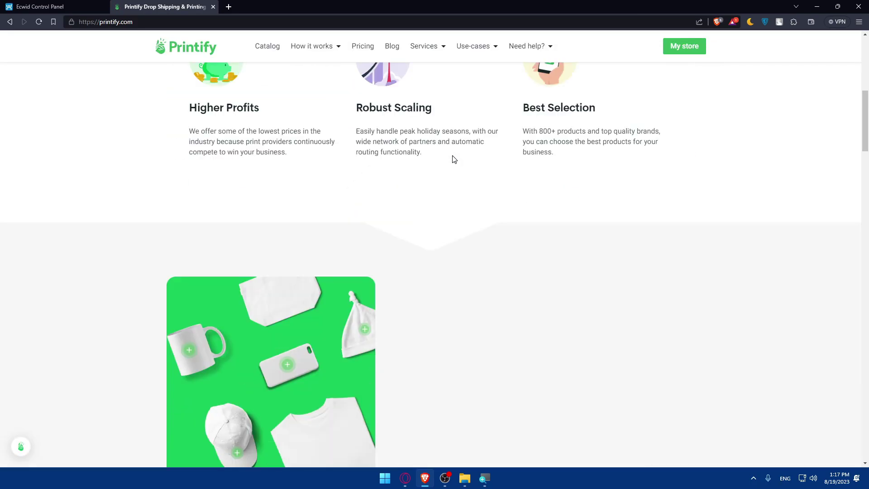
scroll(454, 158, "up", 15)
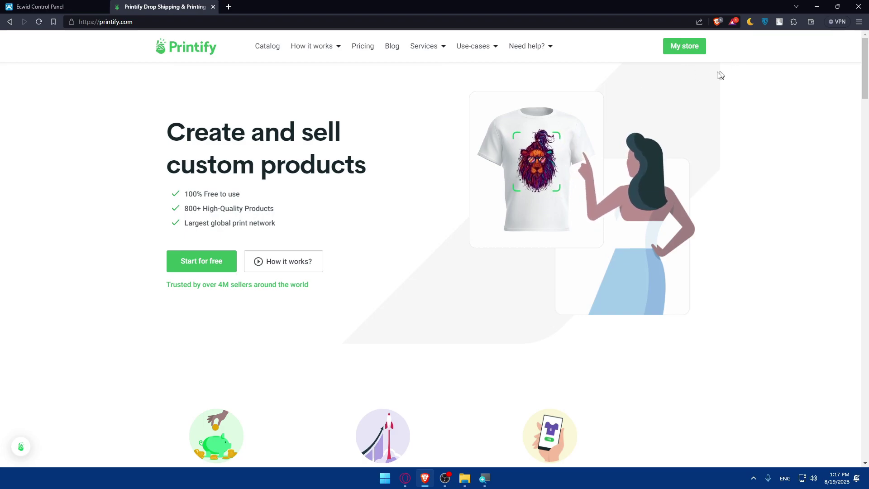
left_click(367, 47)
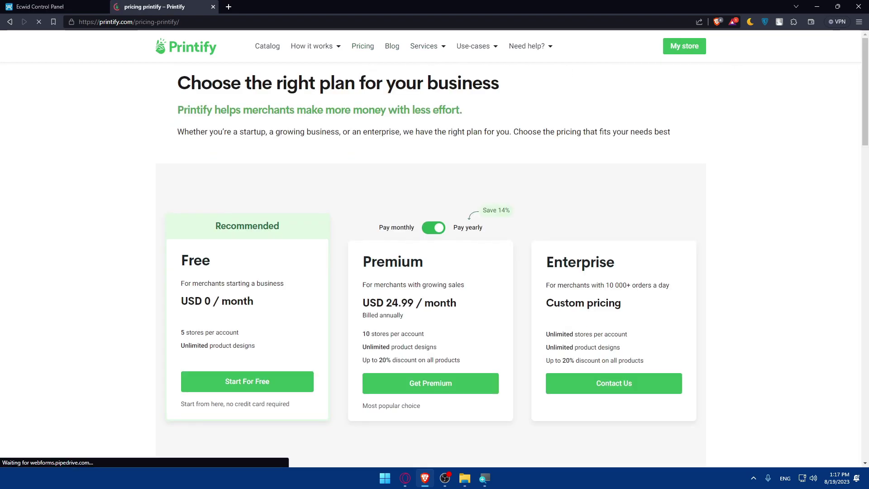
scroll(355, 126, "down", 2)
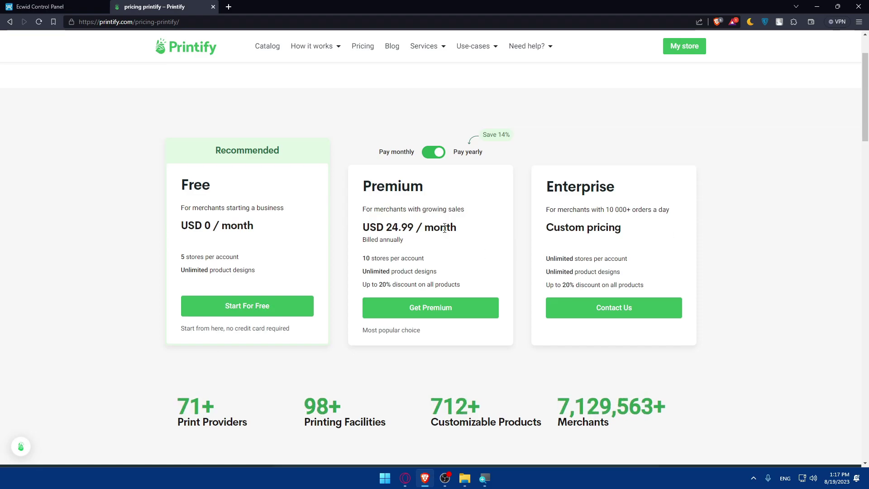
left_click(437, 154)
left_click(436, 153)
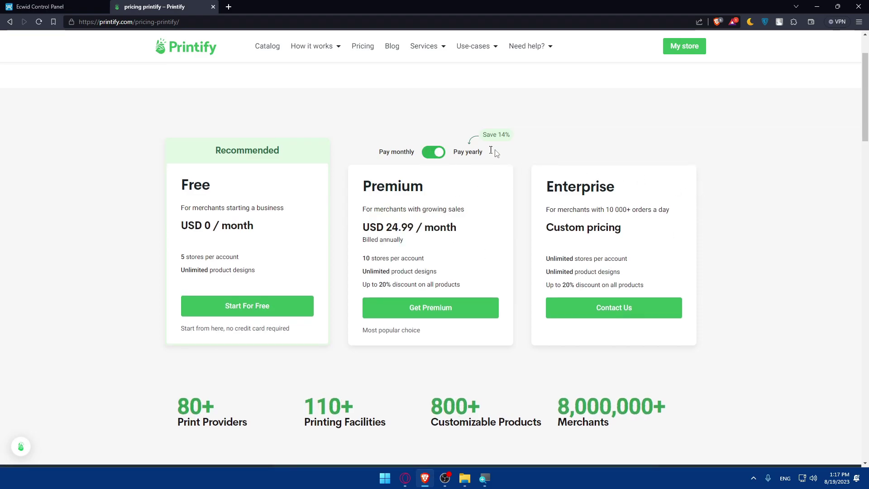
scroll(498, 153, "up", 2)
left_click(684, 46)
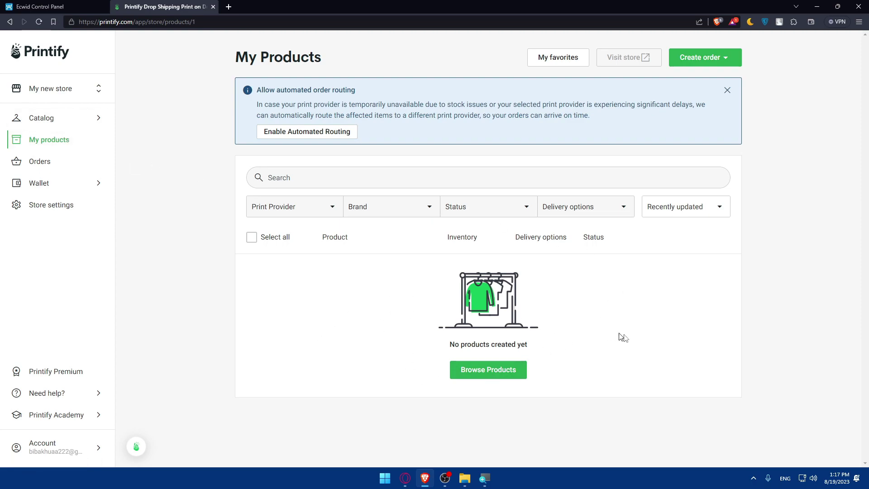
Browse the Printify catalog and open the Unisex Heavy Cotton Tee product page.
left_click_drag(455, 344, 528, 344)
left_click(595, 337)
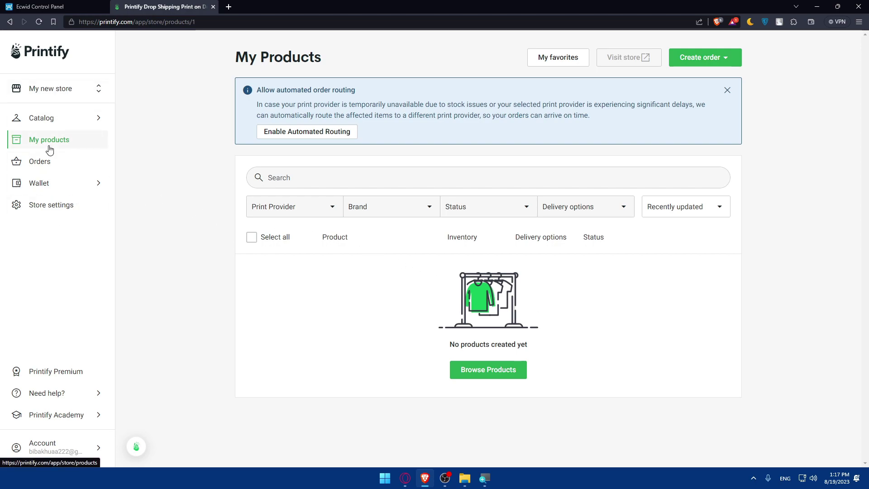
left_click(475, 369)
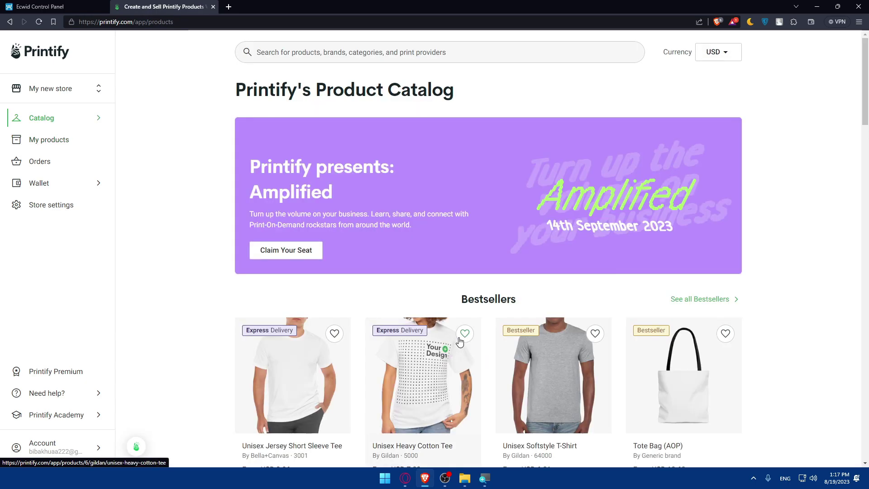
scroll(532, 325, "down", 2)
left_click(406, 296)
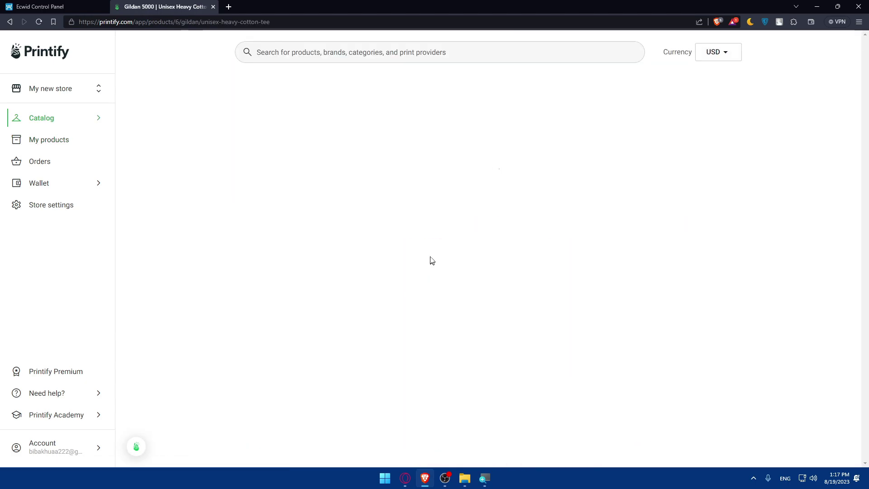
Start designing the tee with PH Print Norden as the print provider.
scroll(389, 194, "down", 3)
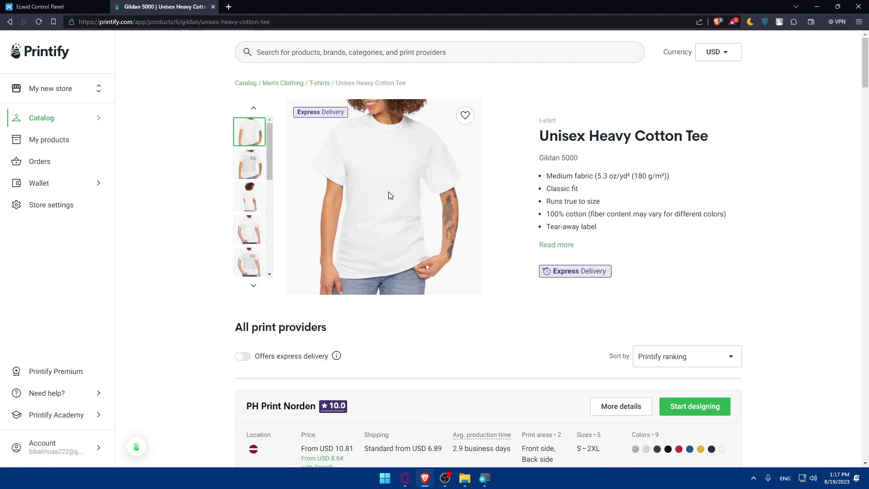
scroll(411, 265, "down", 2)
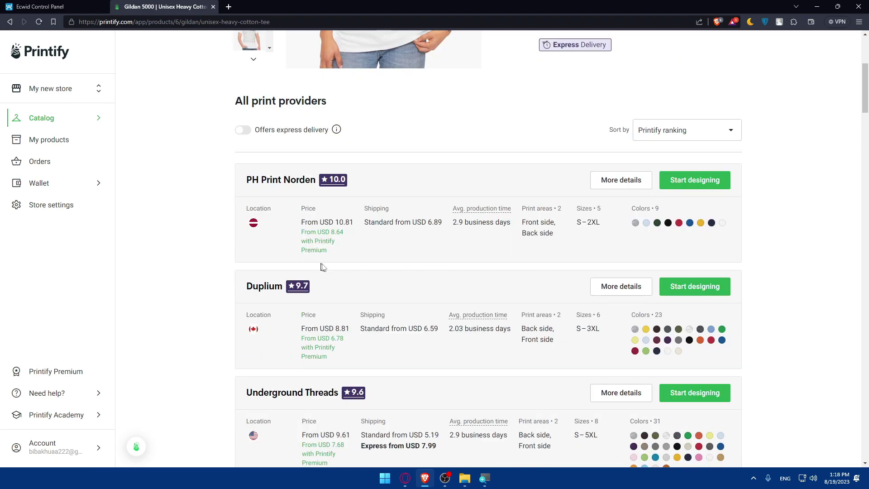
scroll(359, 281, "down", 5)
scroll(359, 281, "up", 10)
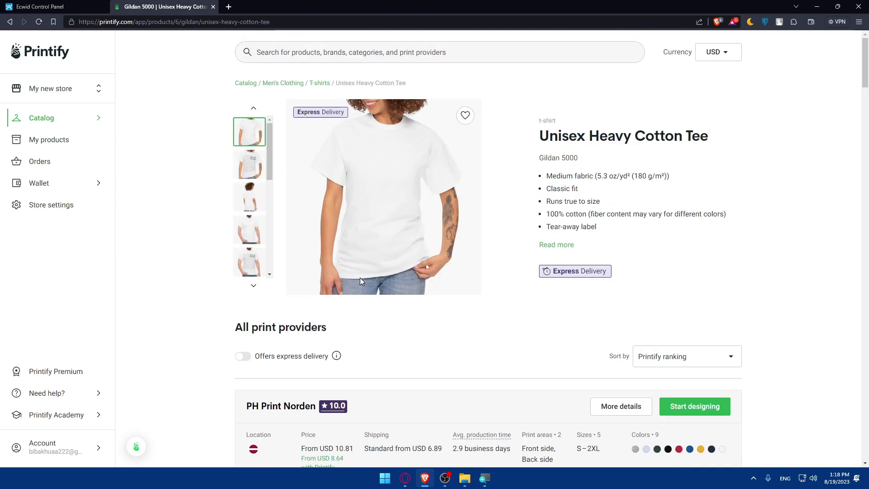
scroll(360, 278, "down", 3)
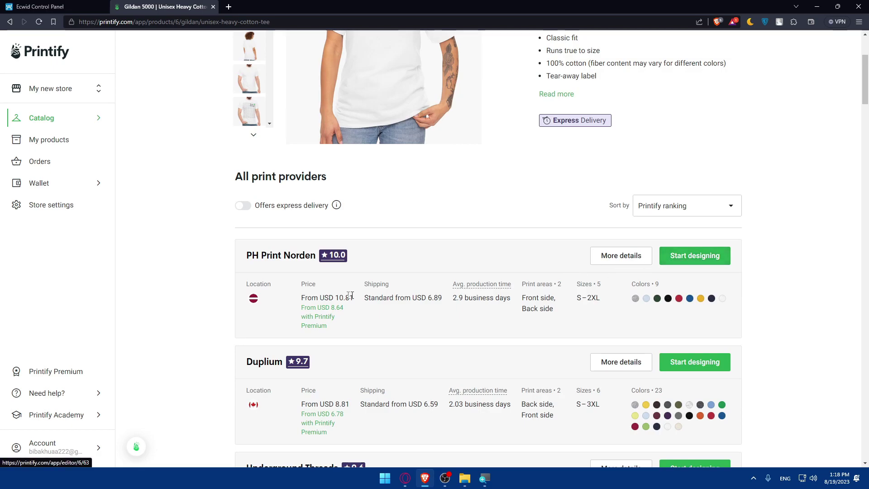
left_click(697, 259)
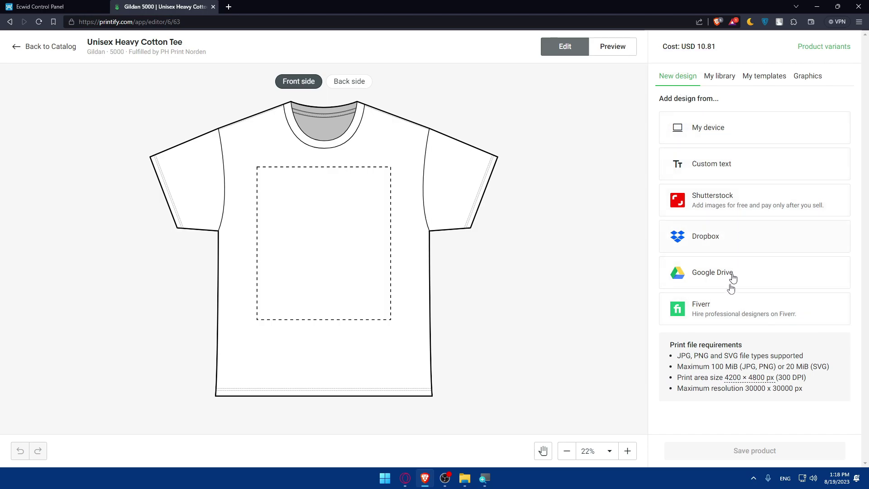
Upload amazon.png from this computer as the tee's front design.
left_click(709, 126)
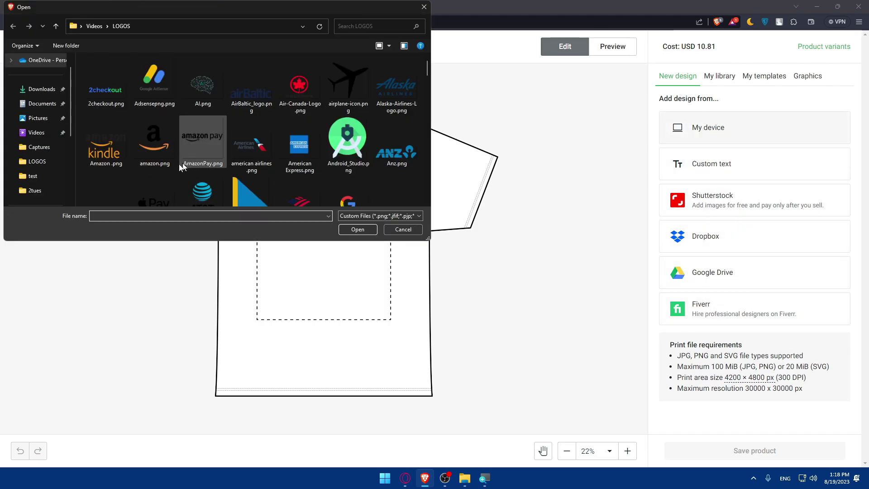
double_click(154, 137)
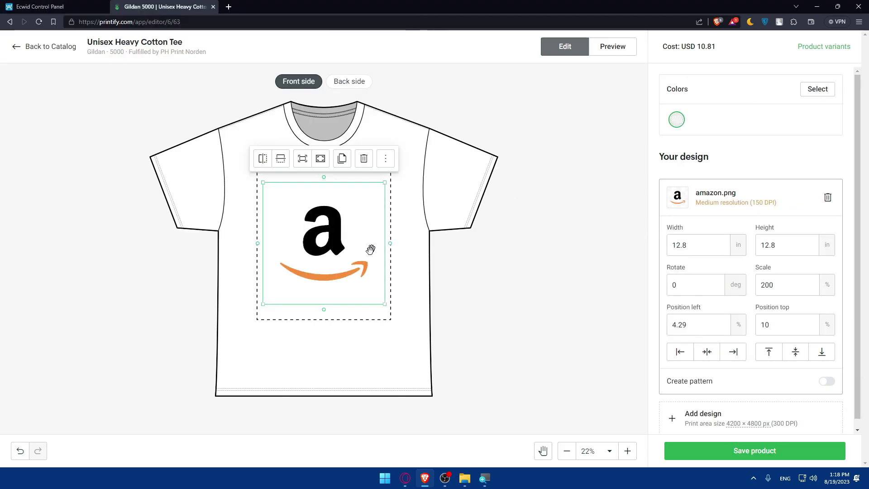
left_click_drag(320, 208, 316, 208)
Enlarge the amazon.png logo to 16 × 16 in (250%) and center it on the front.
left_click(378, 295)
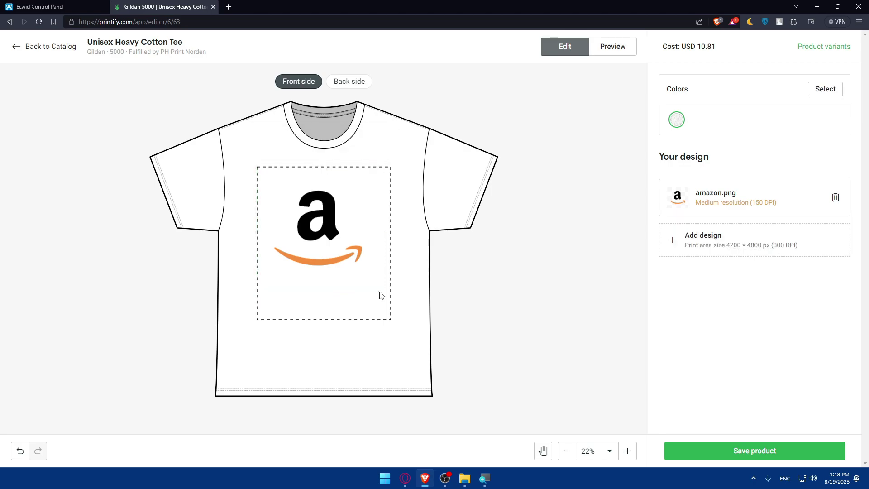
left_click(377, 289)
left_click_drag(377, 290, 394, 330)
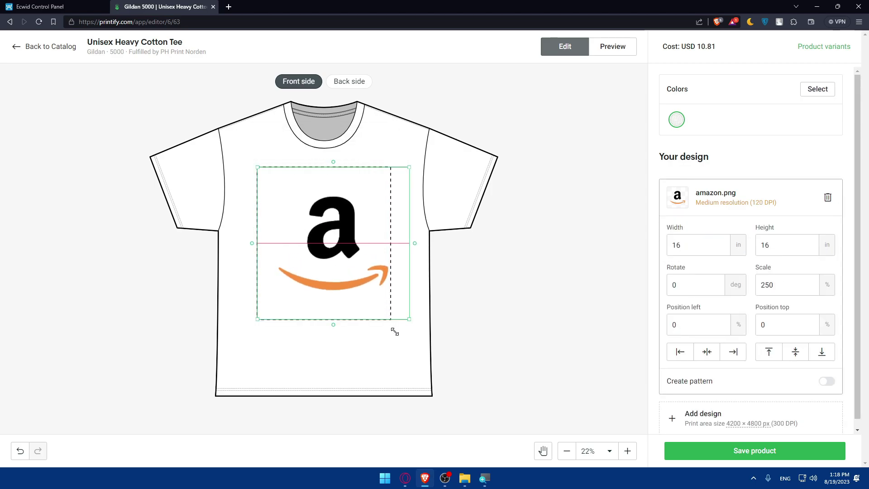
left_click_drag(375, 285, 364, 291)
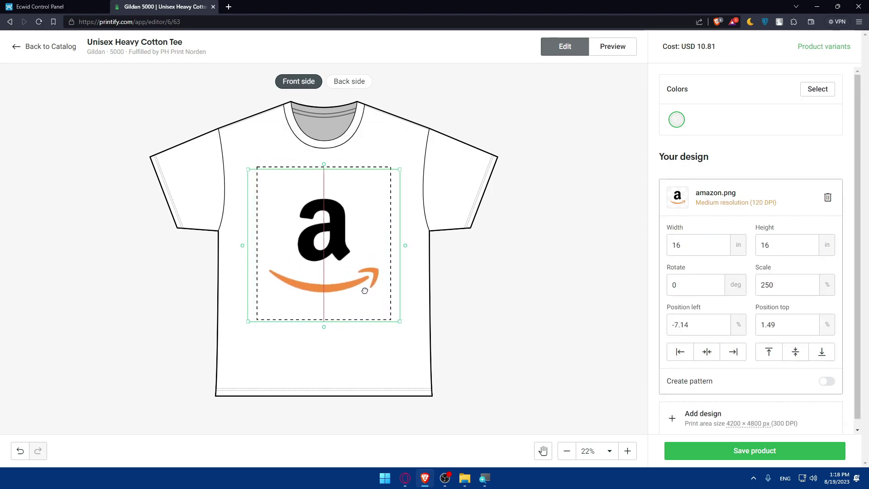
left_click(534, 233)
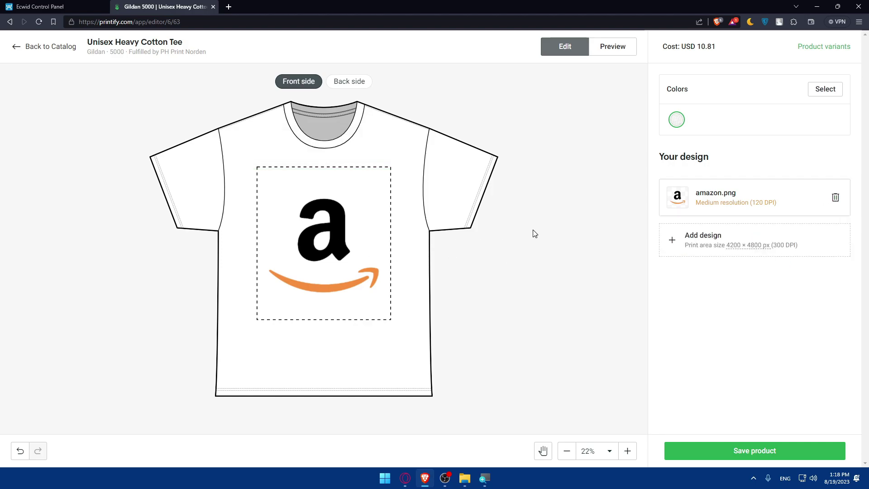
left_click(380, 240)
scroll(704, 240, "down", 1)
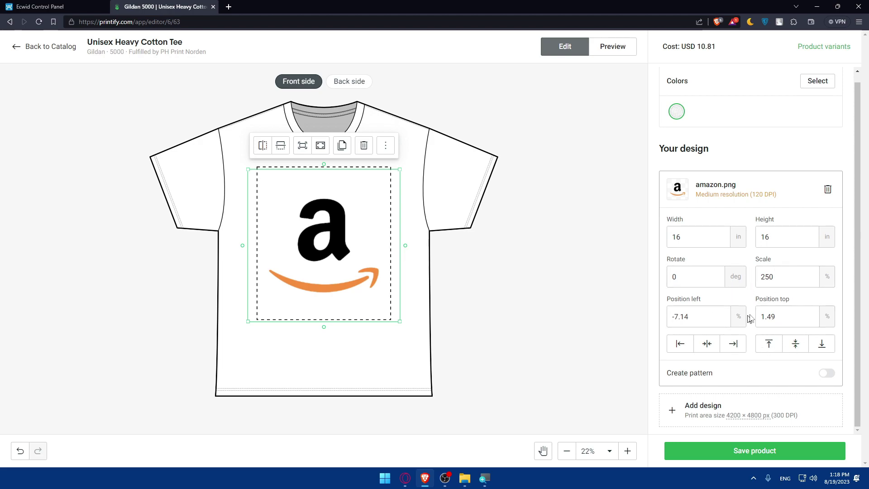
scroll(783, 330, "up", 1)
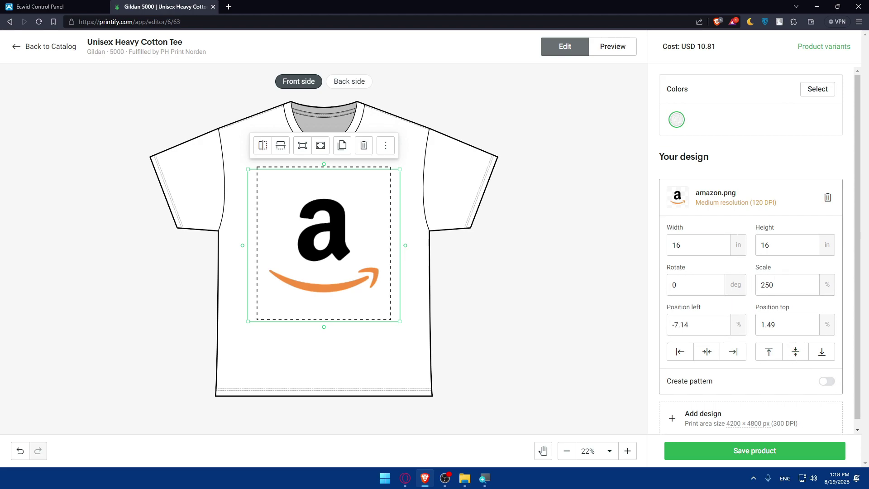
Add Royal blue as a second shirt colour.
left_click(815, 89)
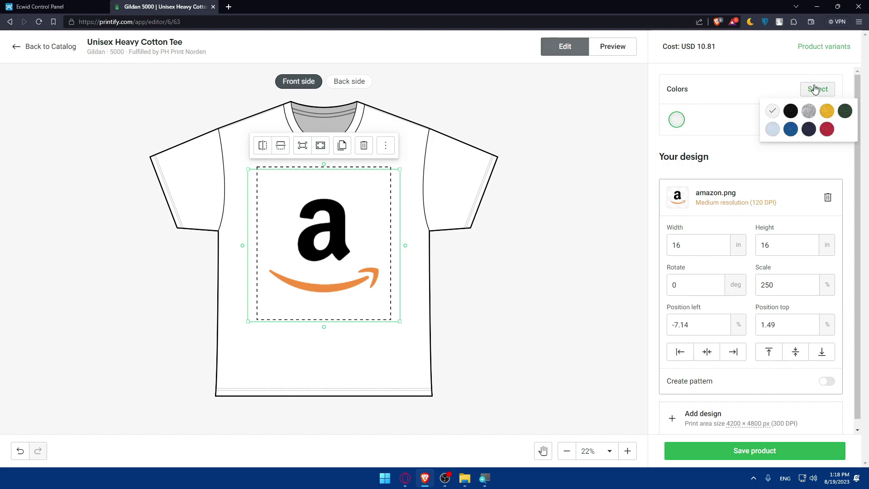
left_click(790, 129)
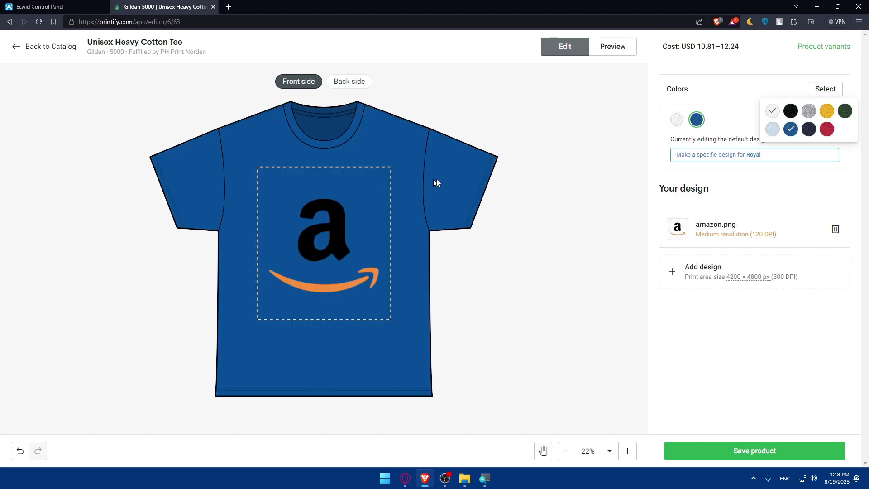
left_click(508, 220)
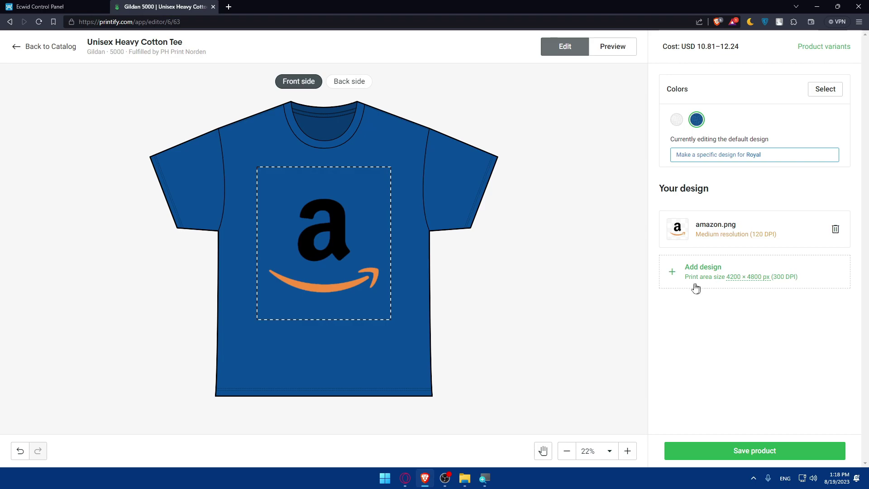
Look through the My library, My templates and Graphics design sources, then open Preview.
left_click(679, 278)
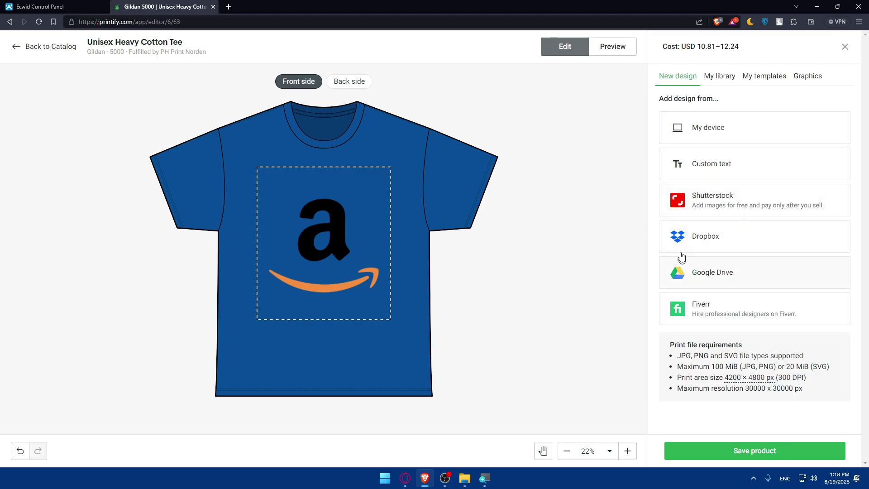
left_click(721, 78)
left_click(688, 78)
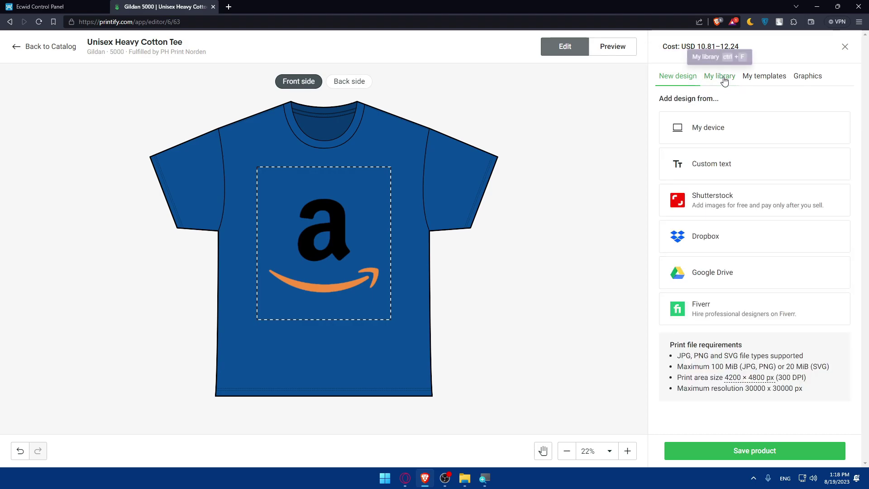
left_click(722, 79)
left_click(768, 83)
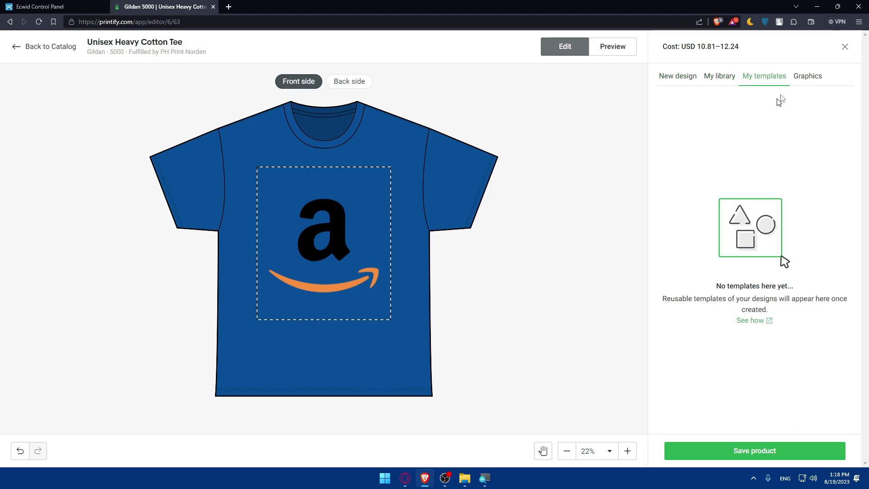
left_click(806, 75)
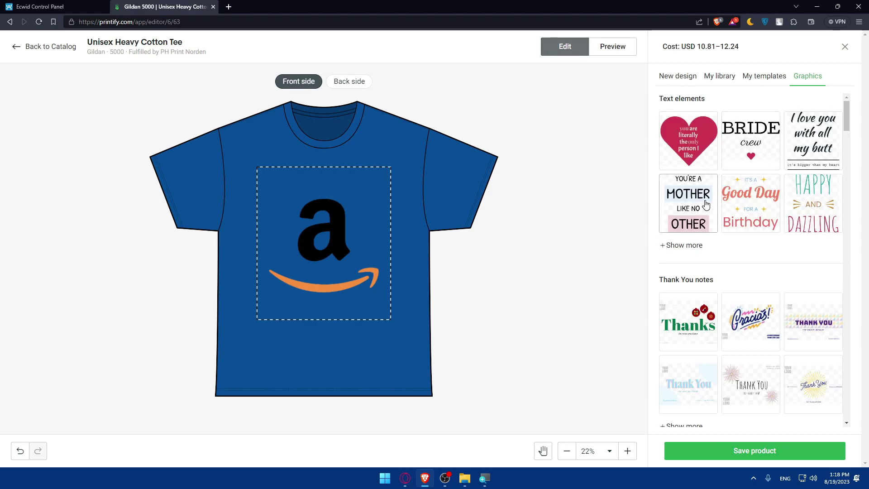
scroll(706, 203, "down", 5)
scroll(719, 227, "up", 5)
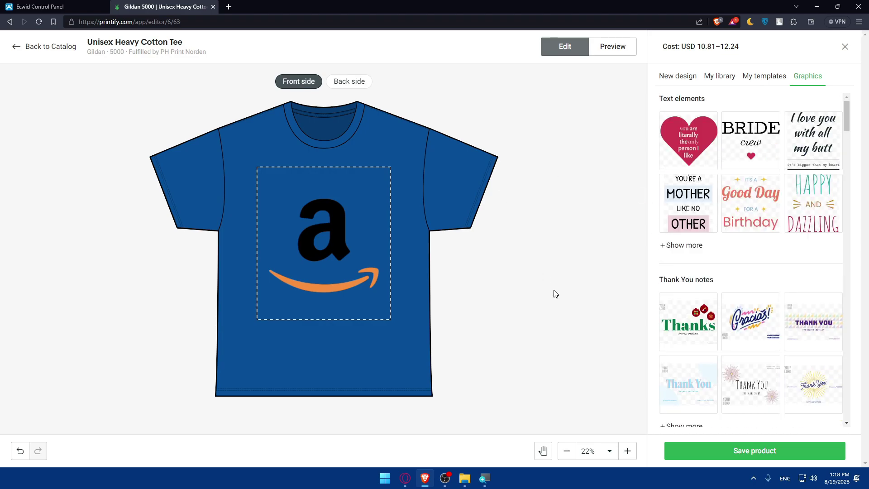
left_click(613, 46)
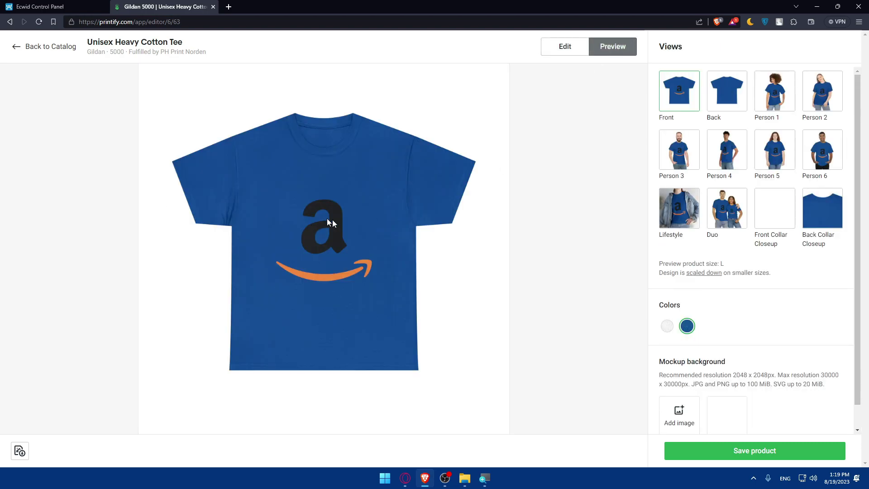
View the Back, Person 3 model and Front Collar Closeup mockups of the blue tee.
left_click(725, 94)
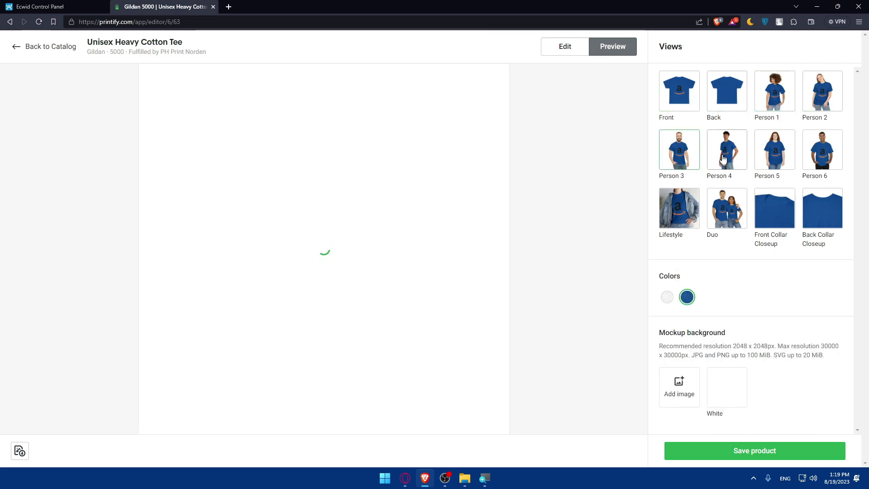
left_click(684, 154)
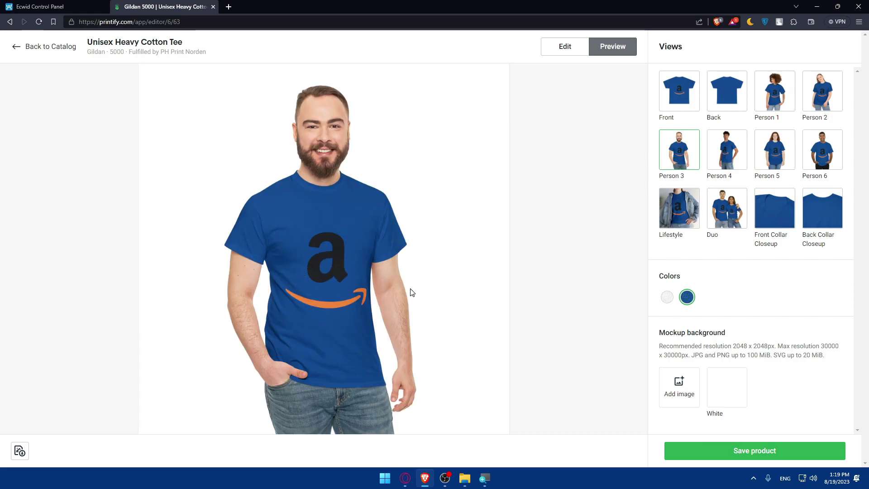
left_click(769, 215)
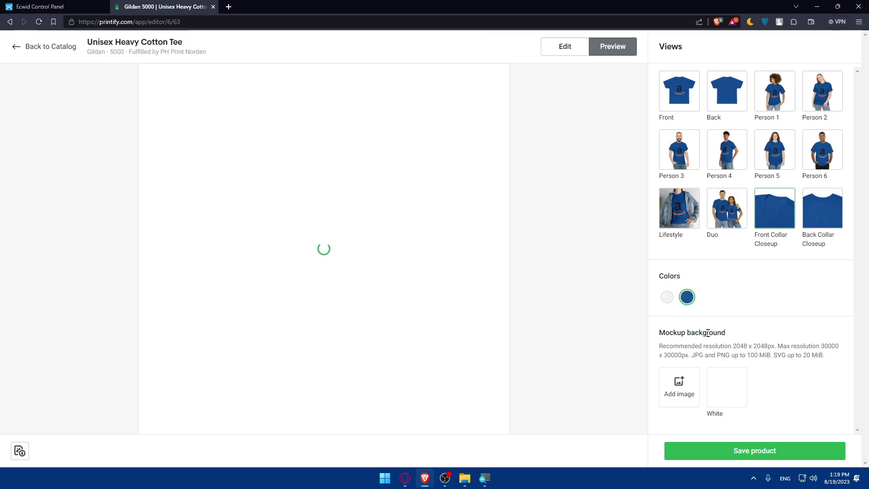
Save the tee product and set the Person 3 model mockup as its title image.
left_click(729, 453)
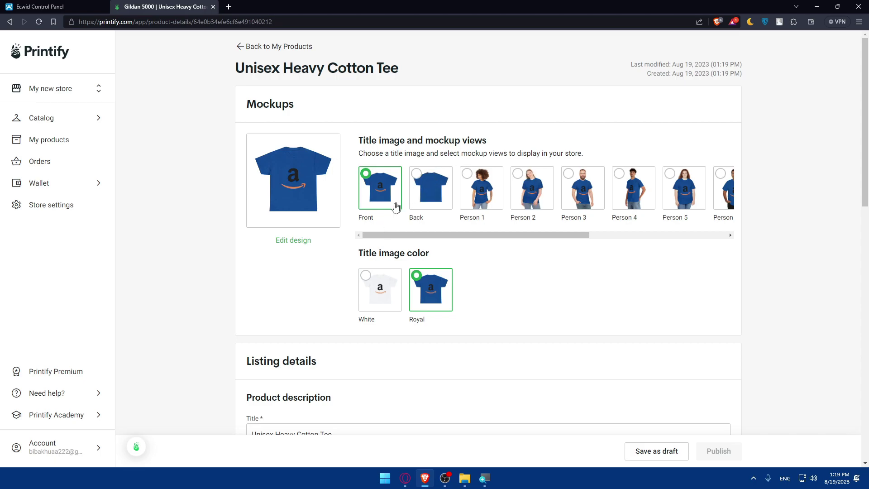
left_click(581, 199)
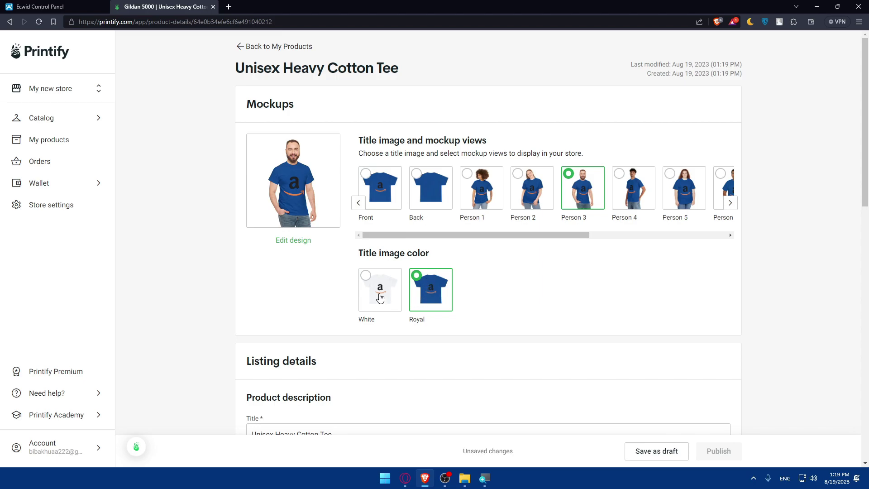
scroll(434, 294, "down", 5)
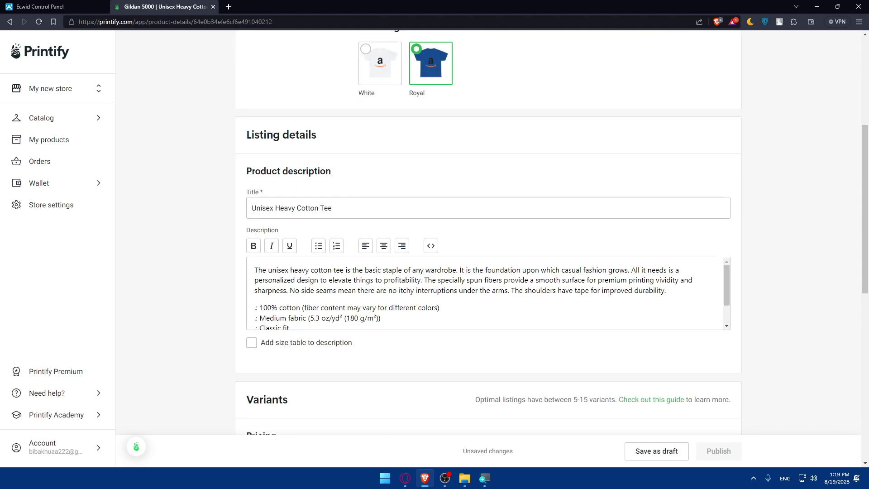
triple_click(446, 206)
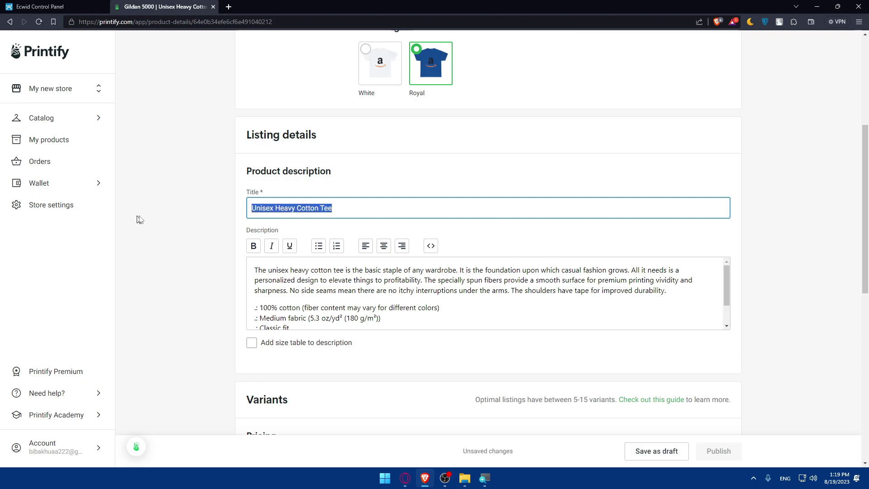
Add a Metric size table to the product description.
key("End")
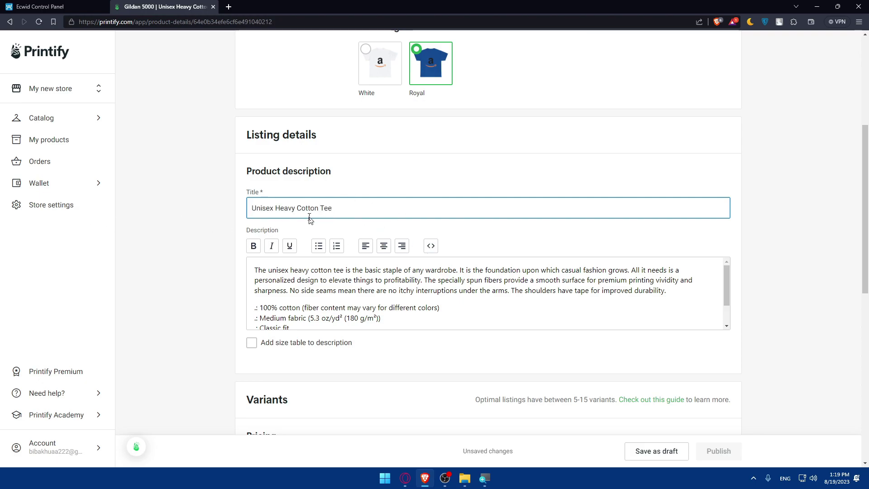
left_click_drag(382, 209, 186, 207)
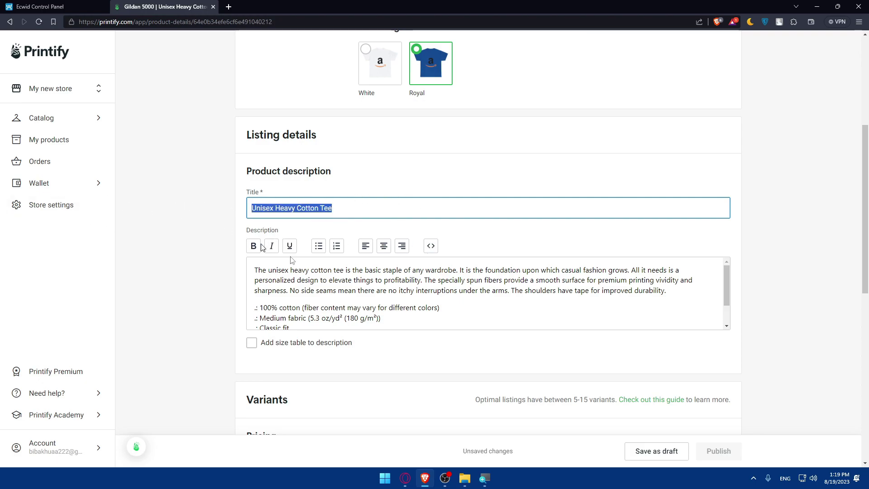
scroll(292, 260, "down", 1)
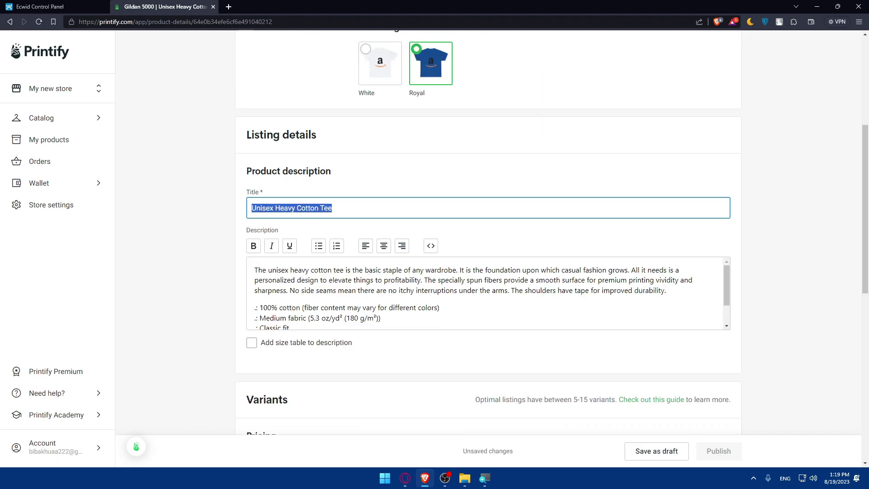
scroll(385, 304, "up", 2)
scroll(388, 307, "down", 3)
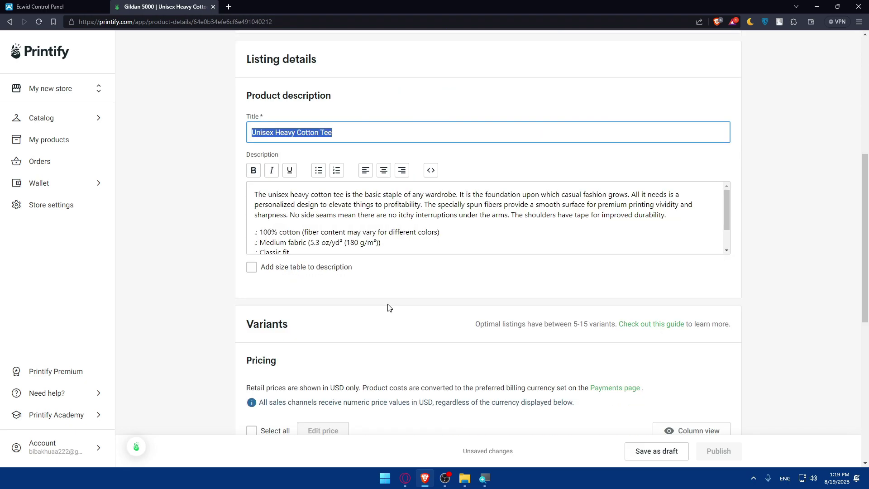
left_click(252, 267)
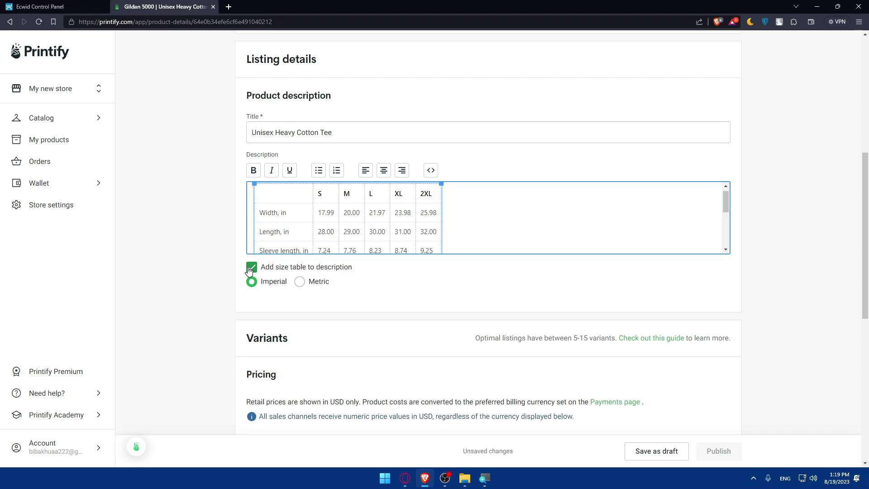
left_click(300, 283)
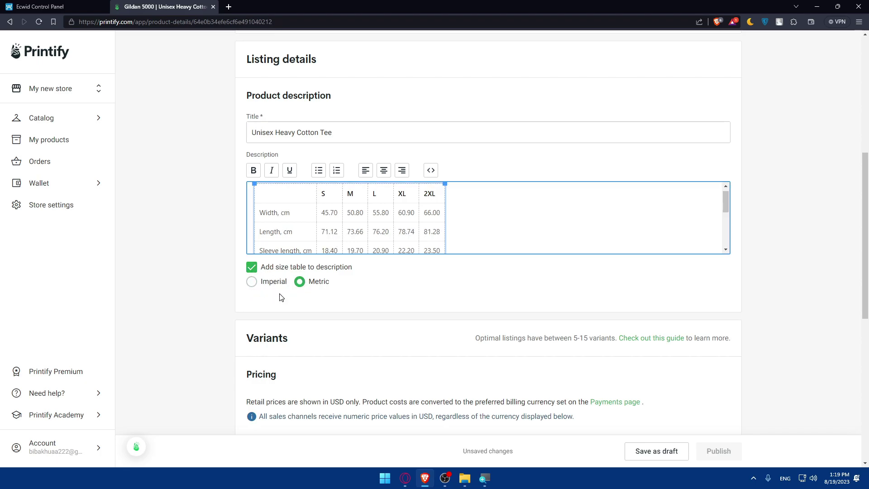
Select the S and M size variants.
scroll(302, 271, "down", 6)
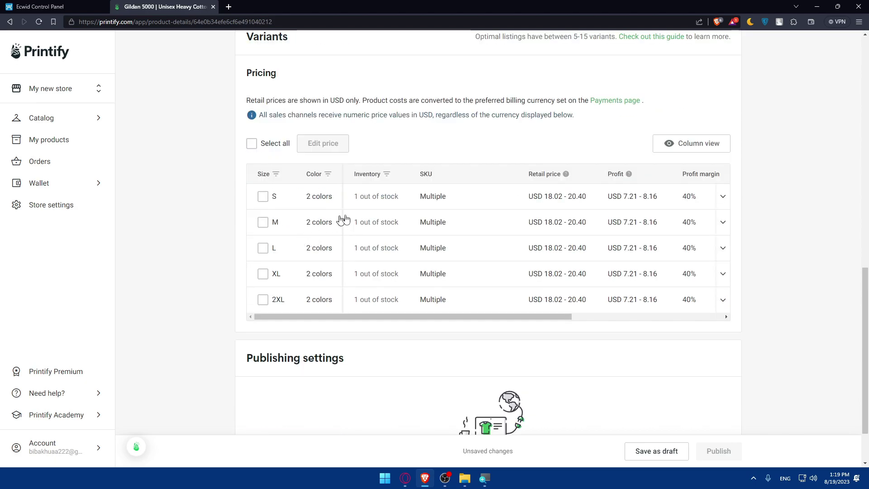
scroll(407, 237, "down", 2)
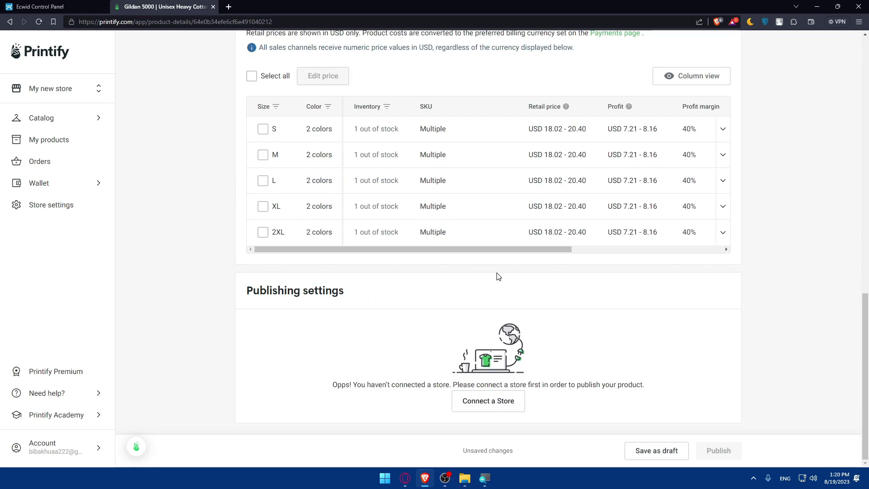
scroll(502, 276, "up", 6)
scroll(509, 281, "down", 3)
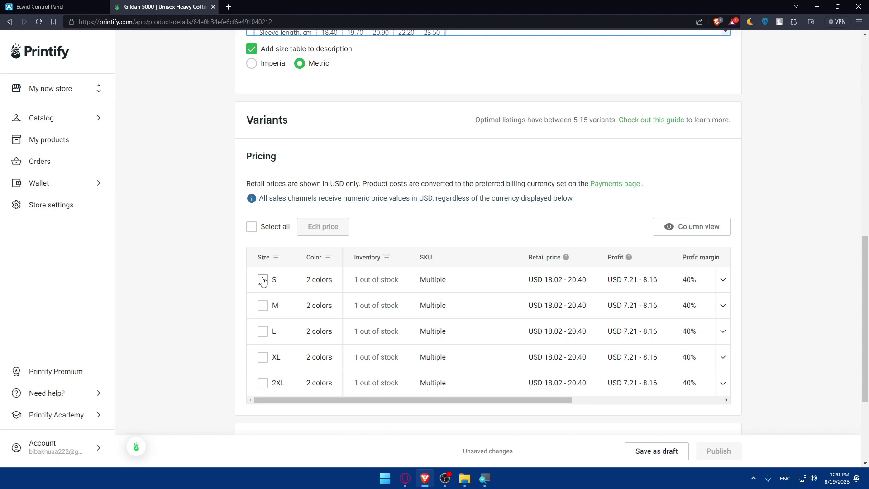
left_click(262, 280)
left_click(262, 305)
Replace the product title 'Unisex Heavy Cotton Tee' with 'Test'.
scroll(317, 286, "up", 5)
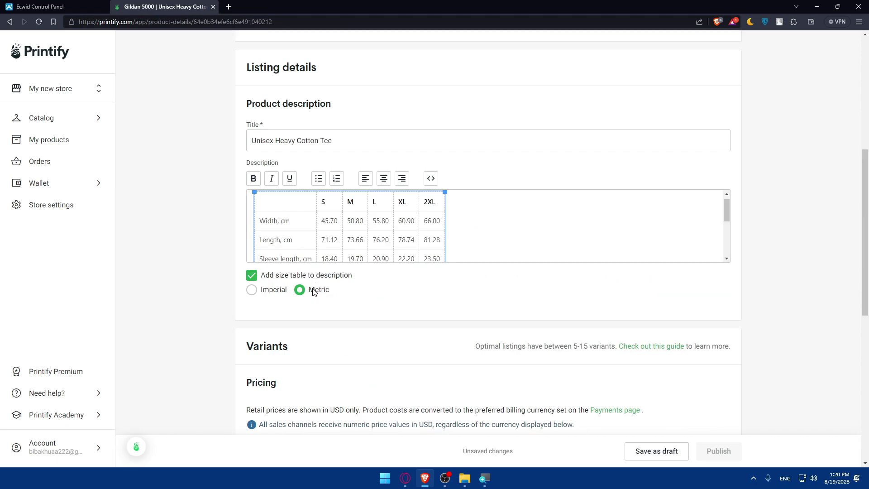
scroll(314, 291, "up", 5)
scroll(355, 283, "down", 2)
left_click_drag(346, 286, 233, 294)
type("Te")
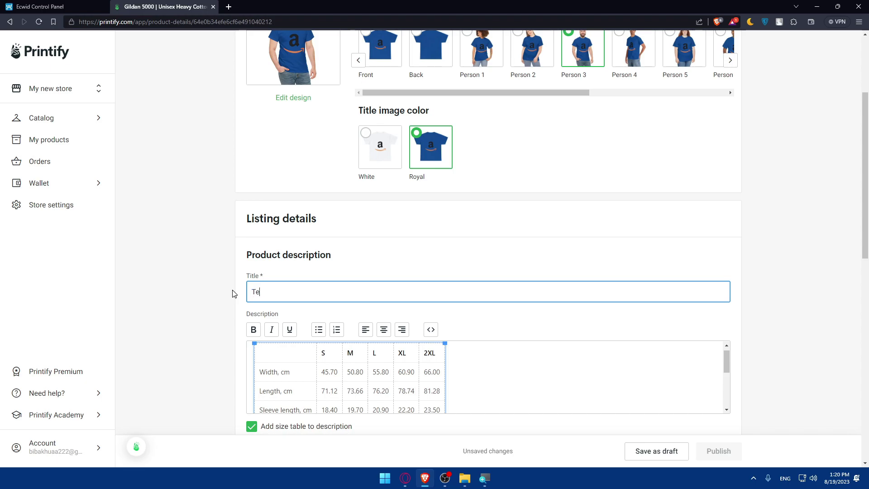
type("st")
scroll(233, 293, "down", 4)
scroll(432, 245, "down", 2)
left_click(433, 297)
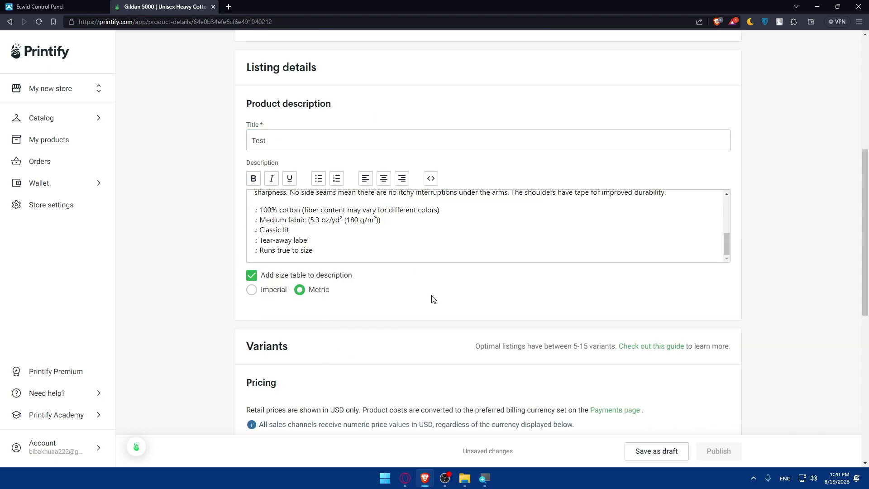
scroll(421, 297, "down", 3)
scroll(418, 297, "down", 5)
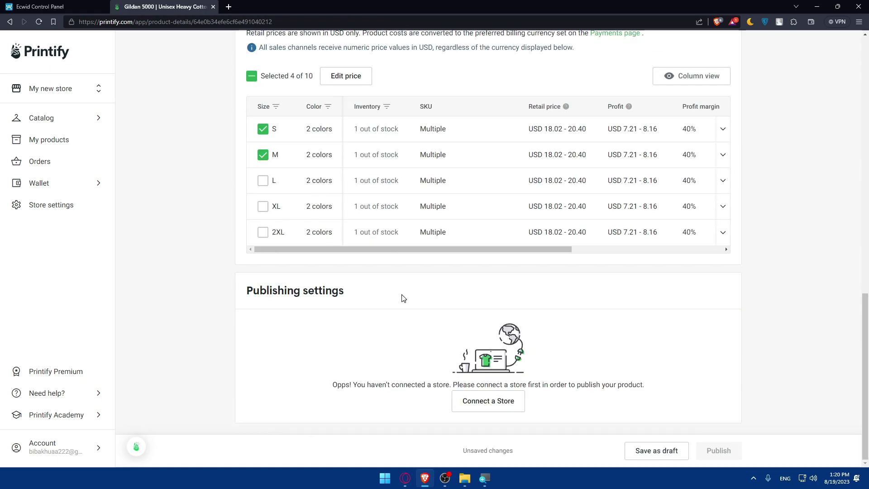
Save the 'Test' T-shirt as an unpublished draft.
left_click(650, 448)
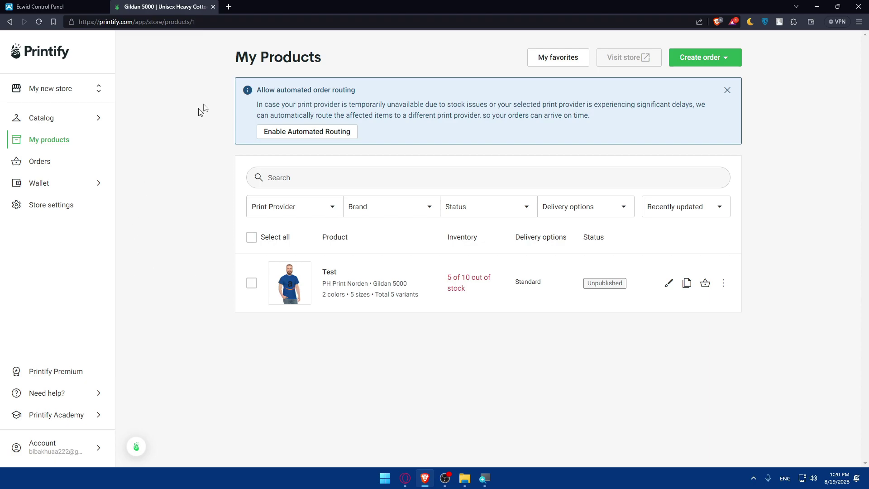
Check Store settings' Printify Connect tab, which is available only with Printify Premium.
left_click(45, 209)
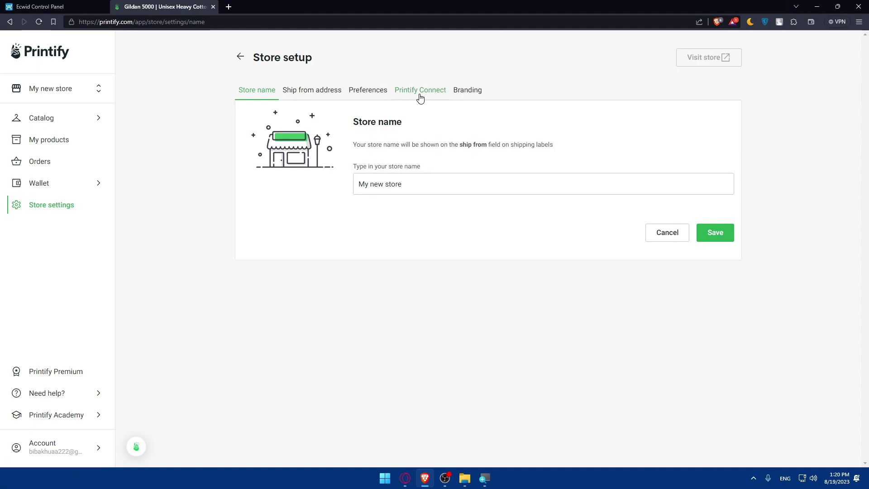
left_click(420, 94)
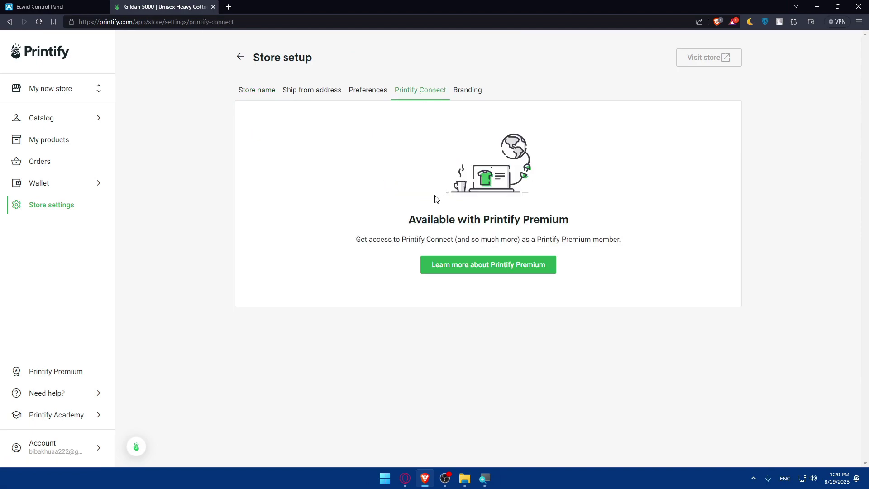
left_click_drag(397, 221, 674, 220)
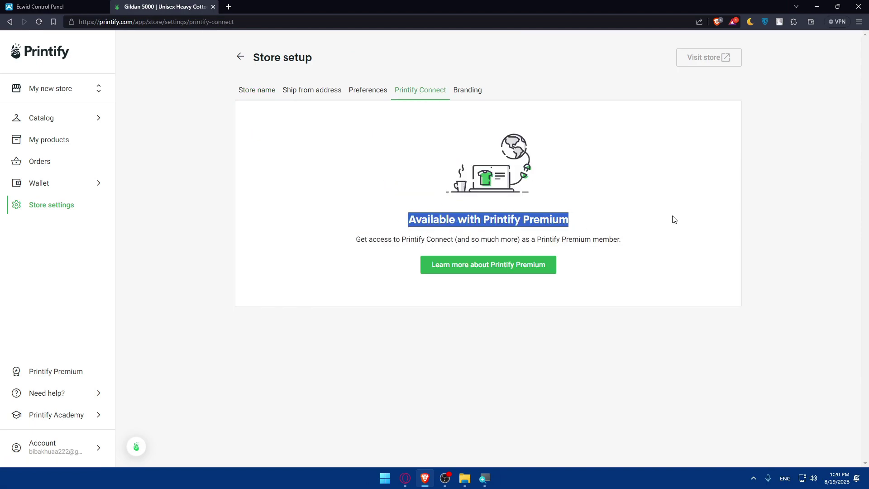
left_click(632, 221)
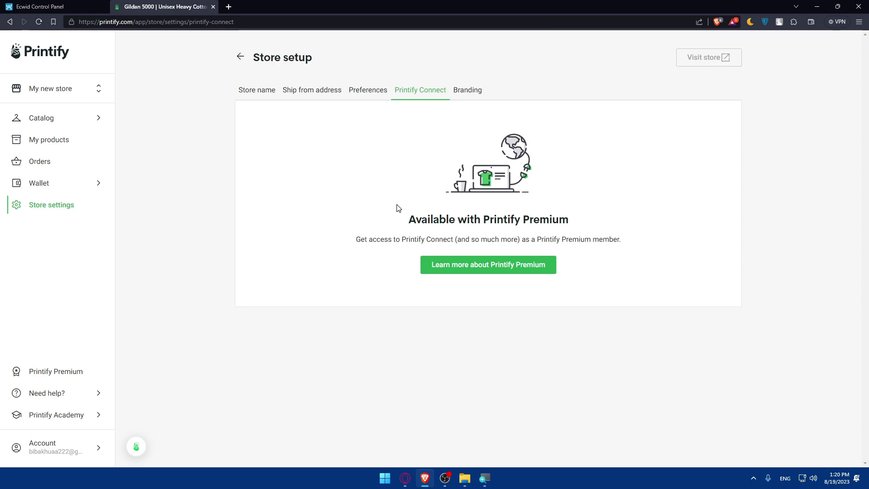
left_click_drag(562, 217, 587, 255)
left_click(321, 259)
Compare Printify Premium's monthly and yearly pricing and features, then close the Premium page.
left_click(519, 265)
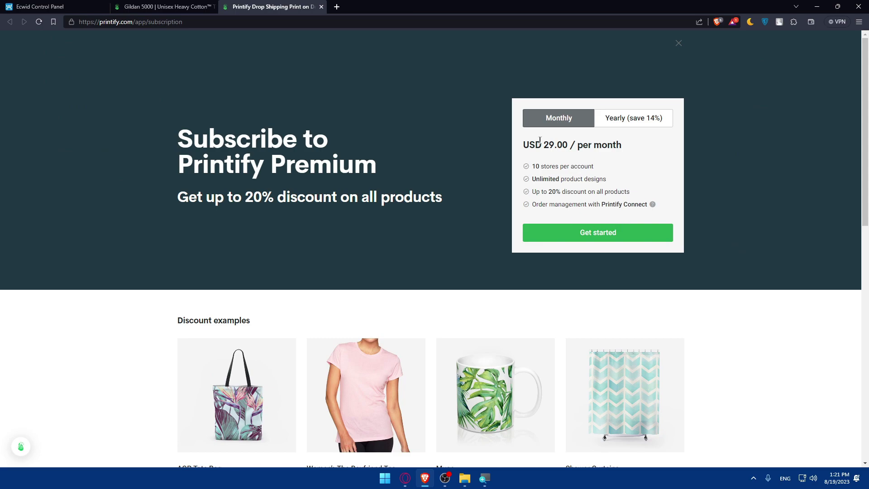
left_click_drag(524, 145, 642, 146)
left_click(686, 153)
left_click(634, 123)
left_click(657, 169)
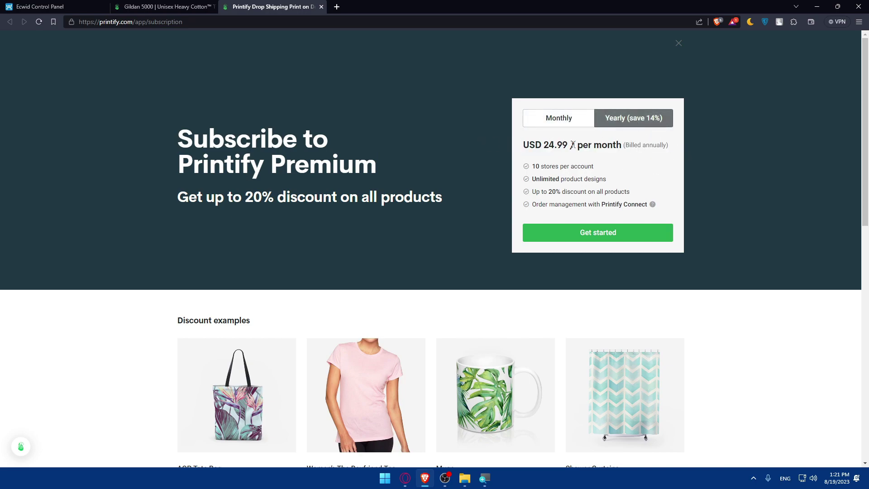
left_click_drag(664, 205, 535, 165)
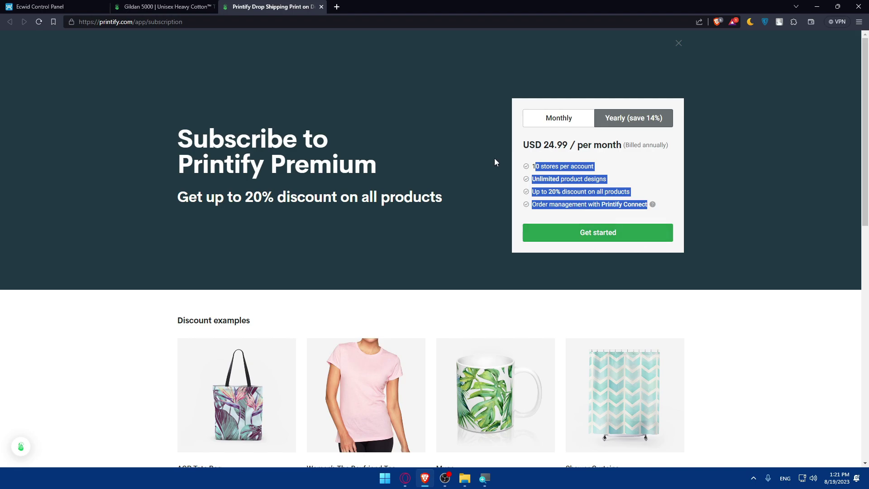
key("ctrl+w")
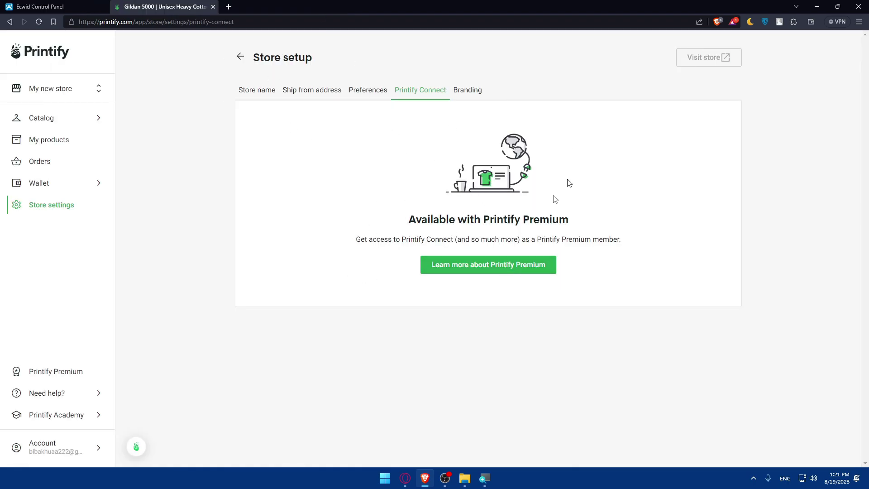
Return to Printify's My Products list, then open Ecwid's App Market.
left_click(54, 133)
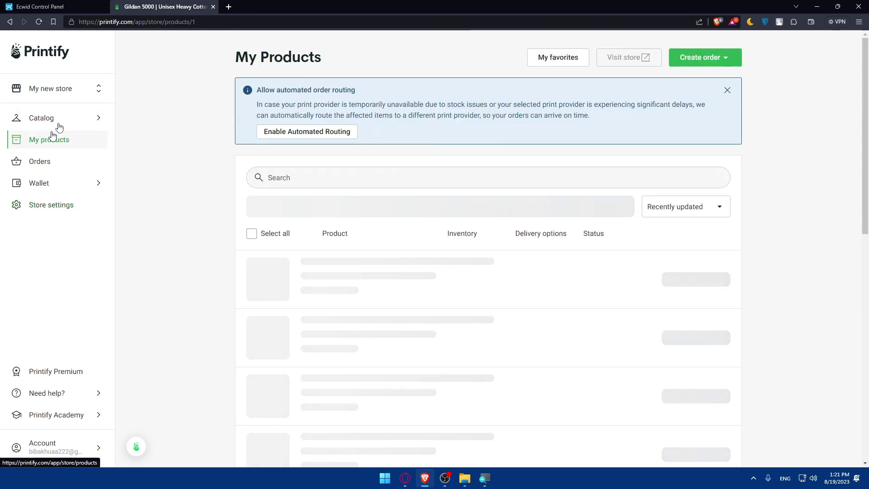
left_click(59, 6)
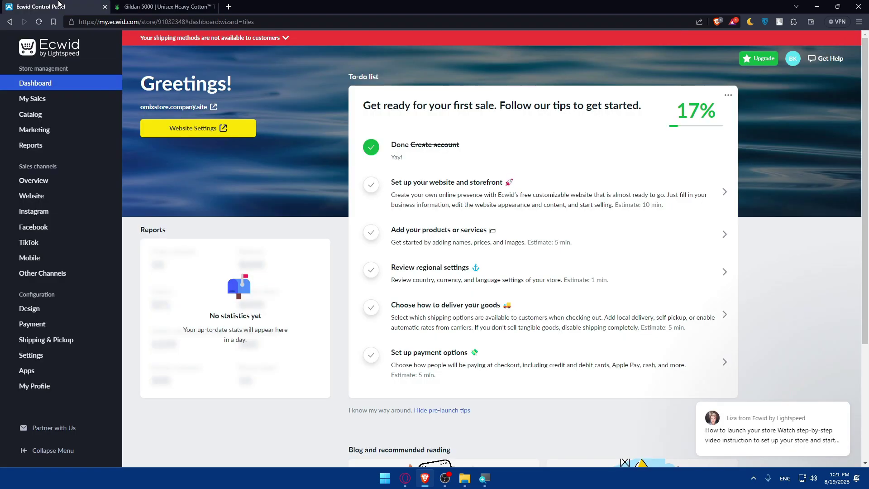
mouse_move(38, 372)
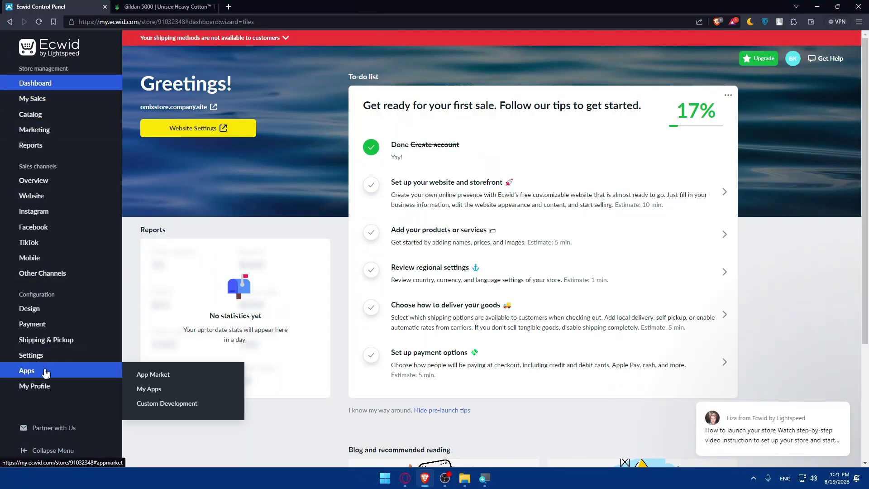
left_click(43, 377)
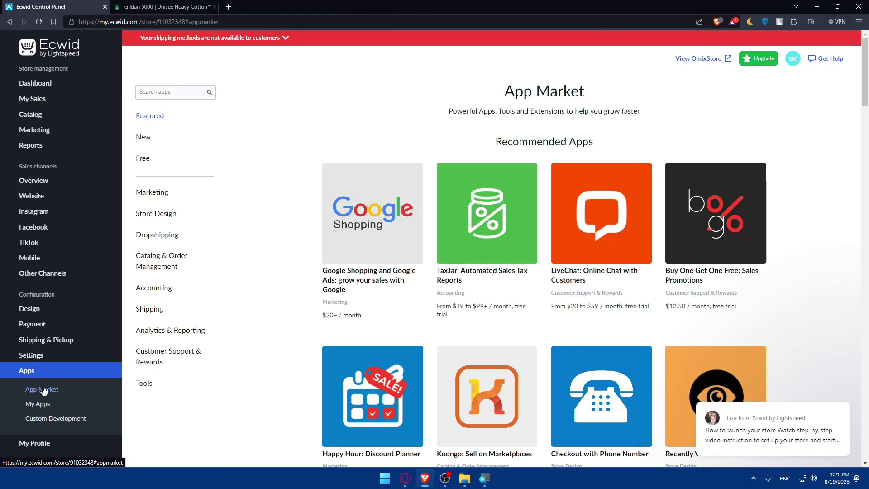
Search Ecwid's App Market for 'printify', which returns Nothing found.
left_click(175, 92)
type("primn")
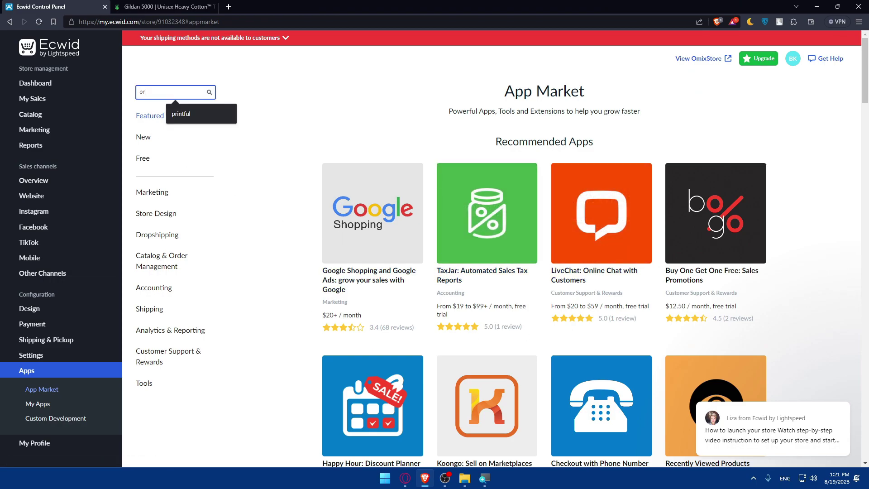
key("BackSpace")
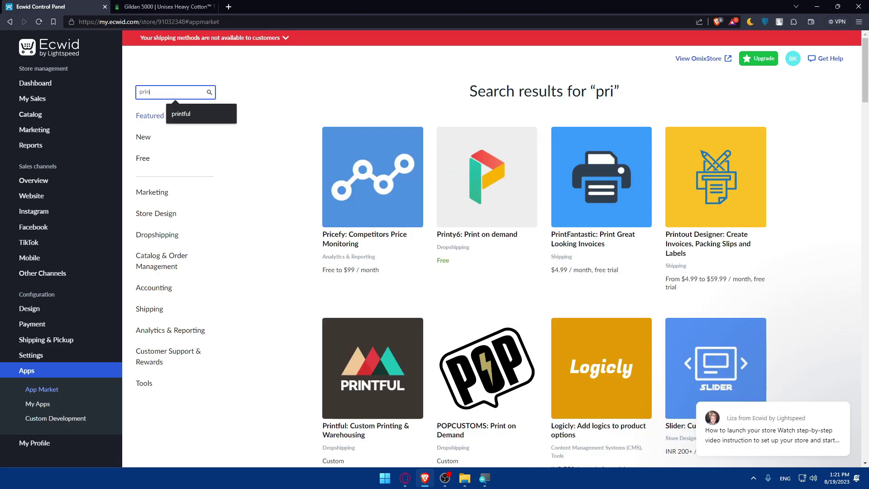
type("ntify")
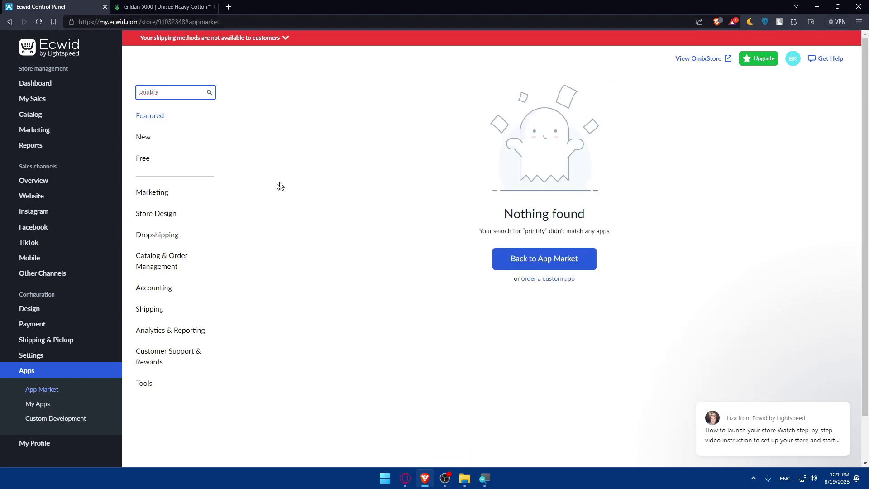
left_click(342, 147)
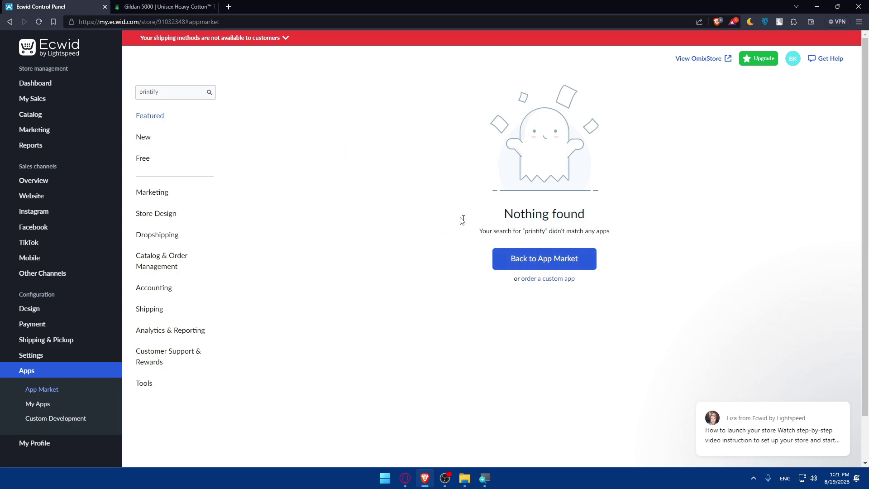
Recheck Printify Connect's Premium offer, close it, and return to Ecwid's empty 'printify' results.
left_click(162, 6)
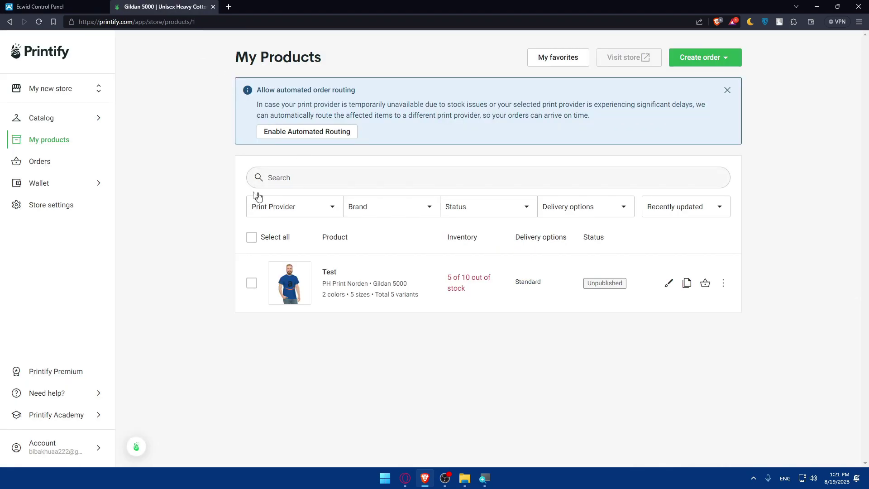
left_click(71, 209)
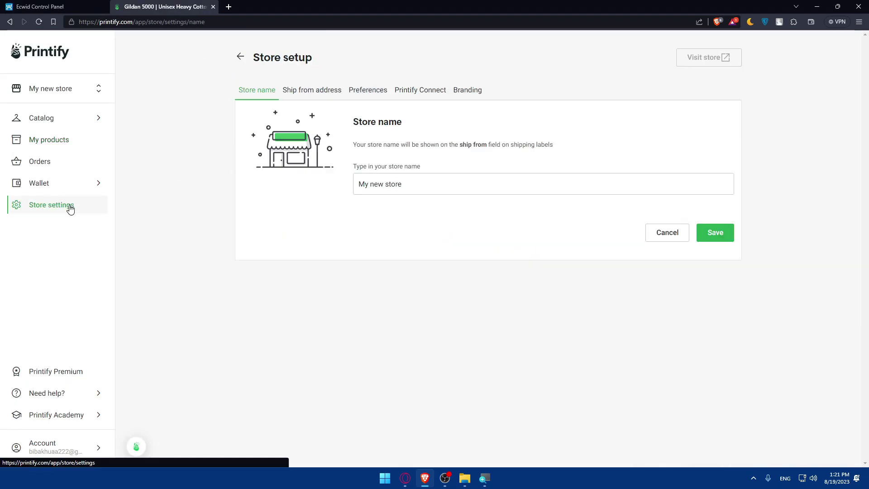
left_click(409, 97)
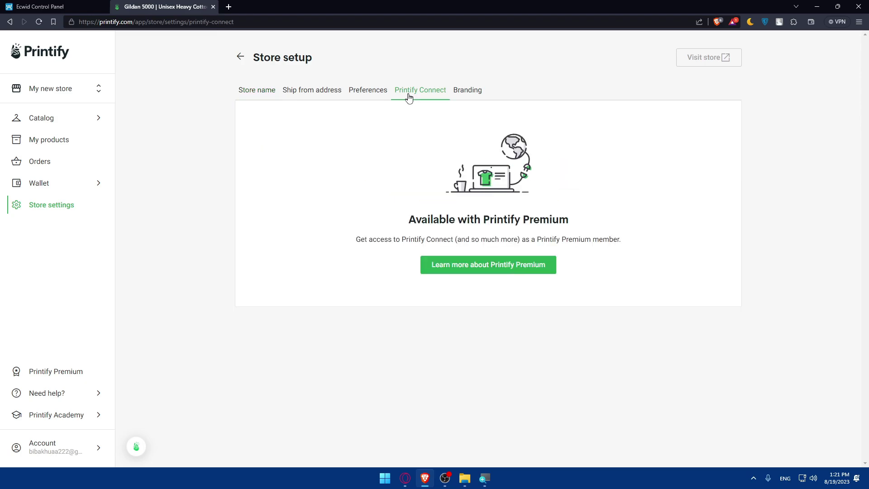
left_click(457, 267)
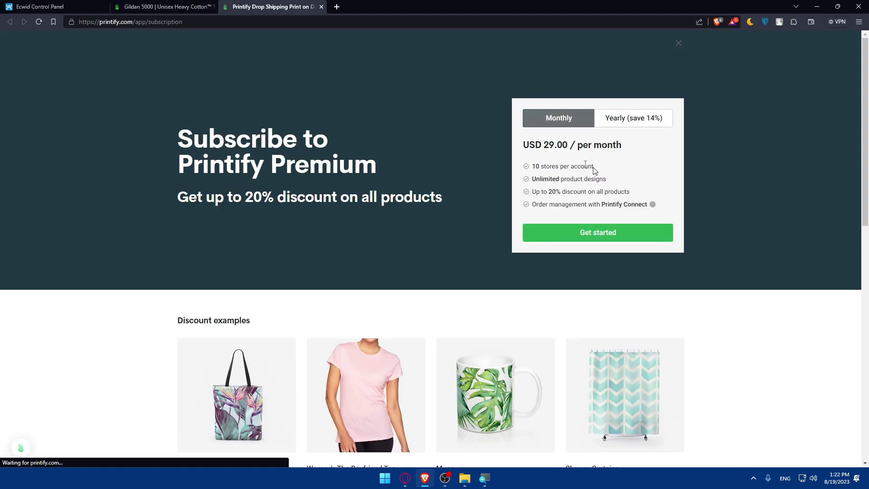
left_click(321, 6)
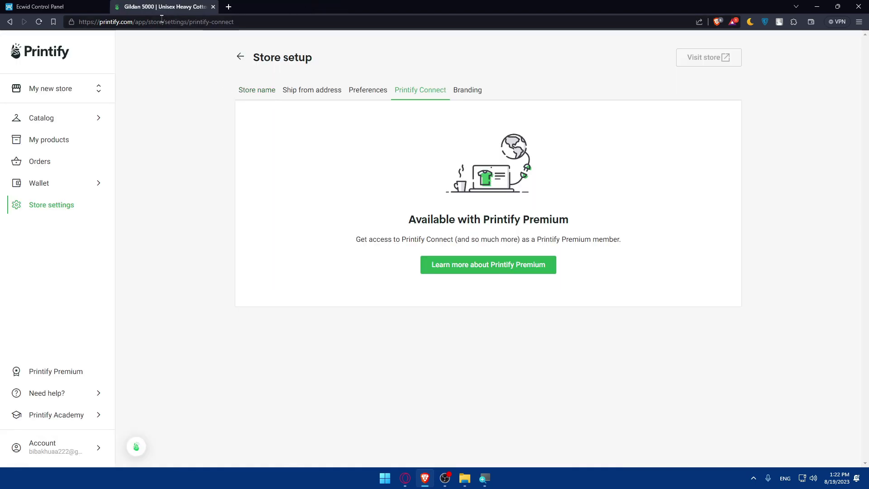
left_click(39, 7)
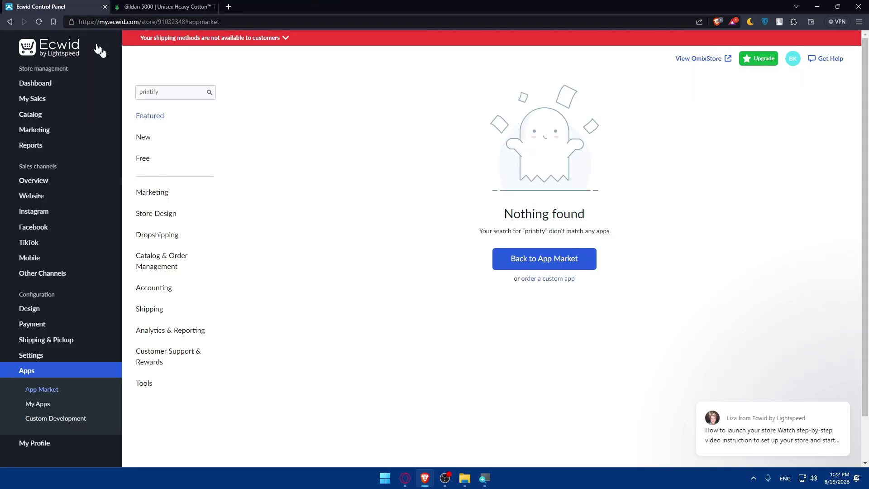
left_click(545, 279)
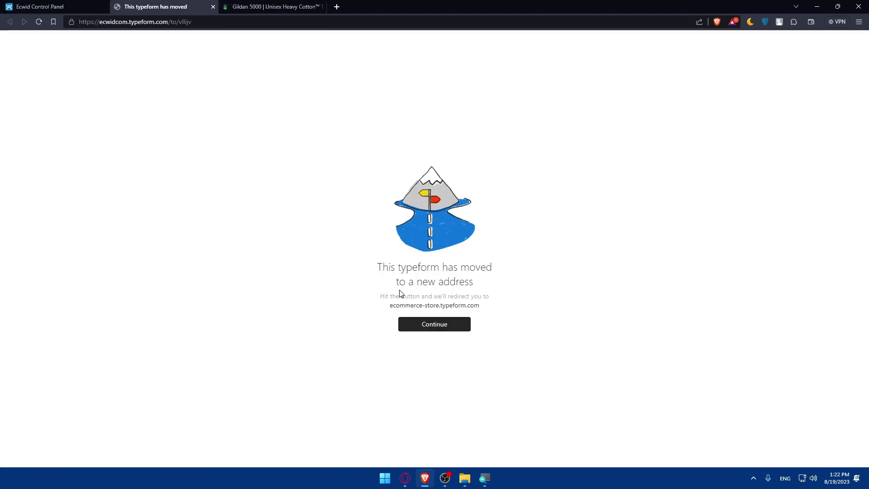
left_click(429, 327)
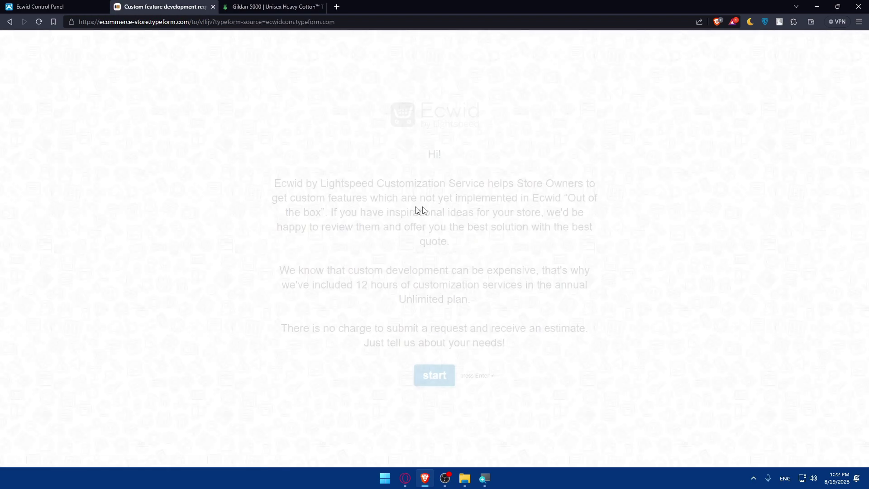
left_click(438, 383)
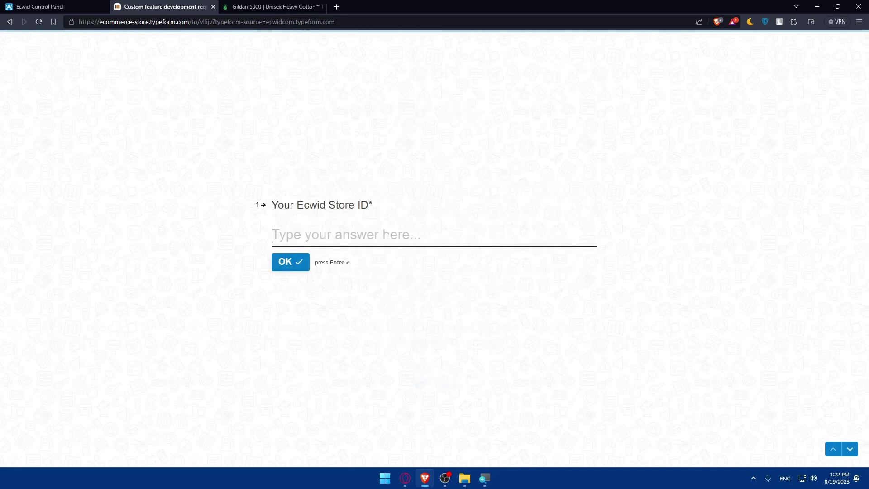
left_click(385, 264)
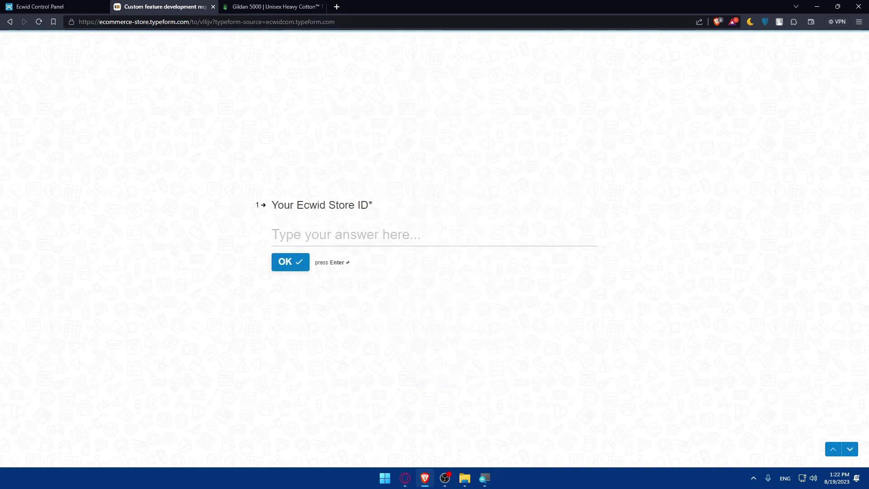
left_click(304, 225)
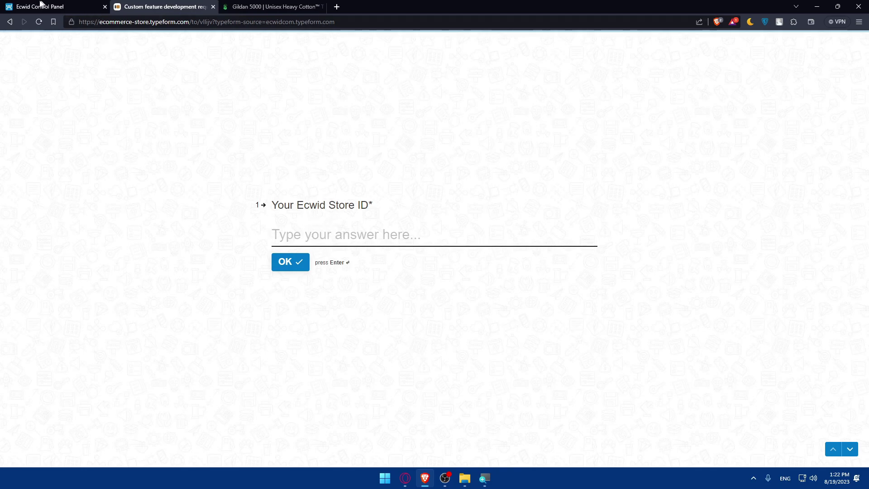
left_click(40, 5)
left_click(176, 5)
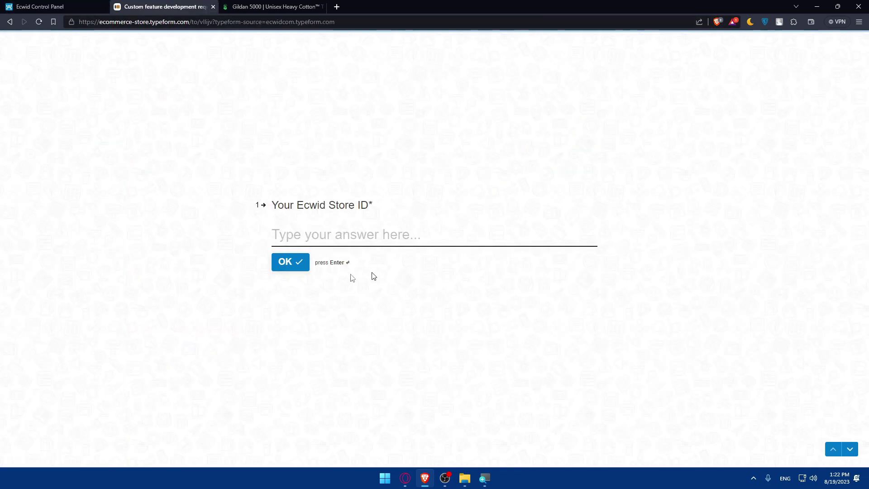
left_click(213, 8)
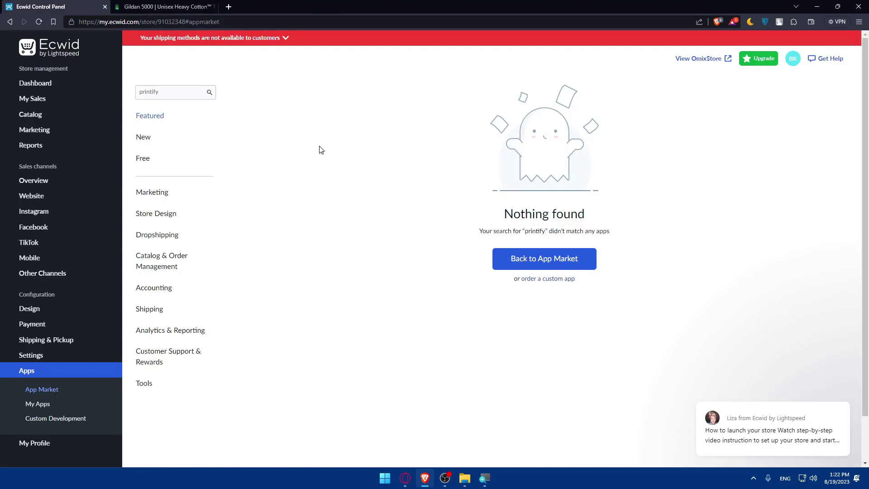
left_click(163, 6)
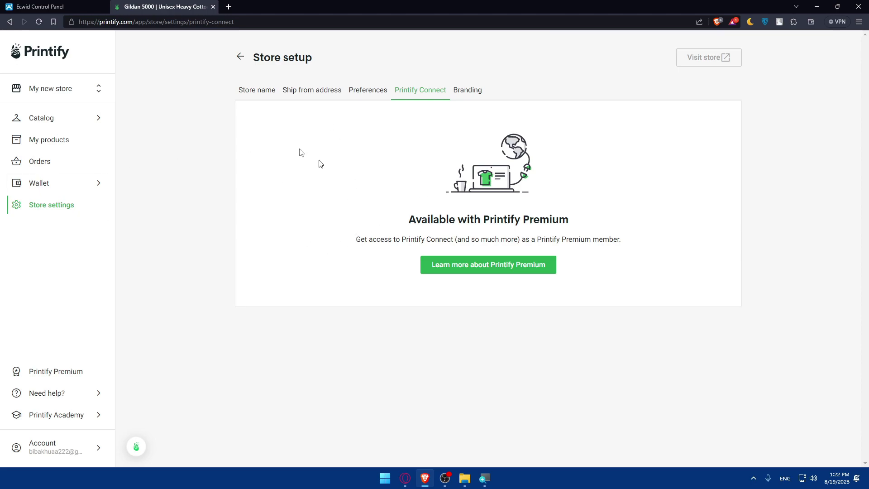
left_click(75, 4)
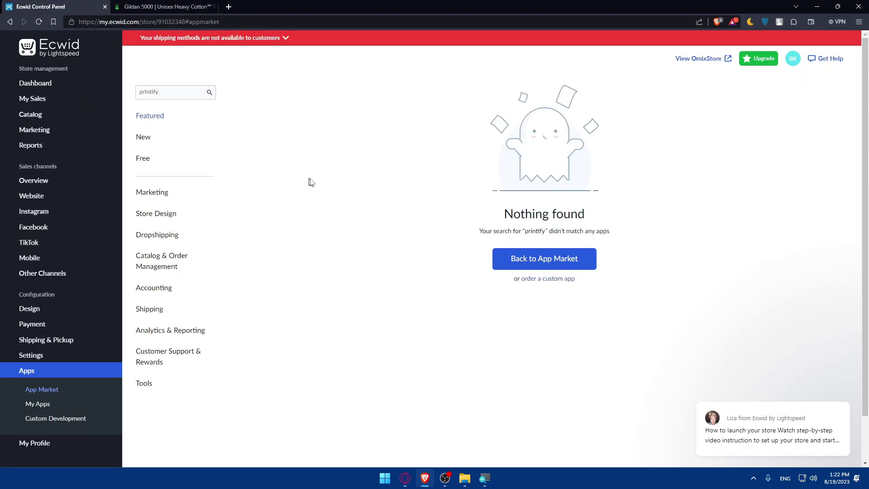
scroll(371, 194, "down", 2)
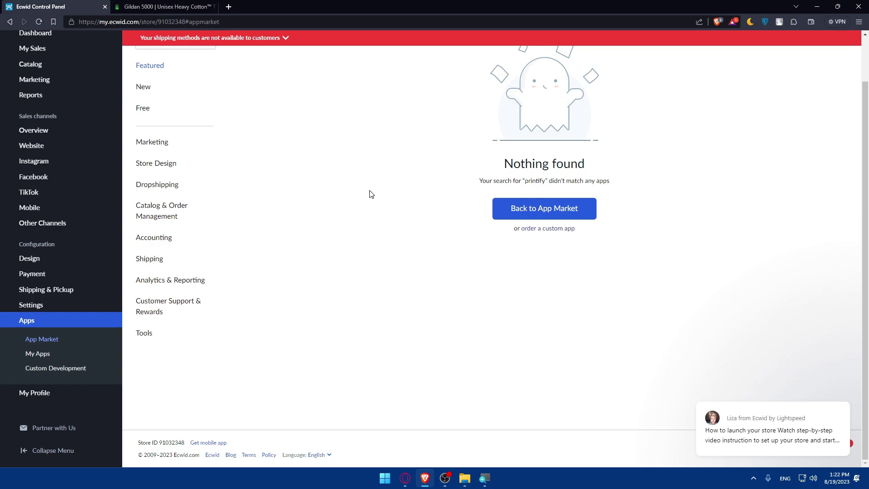